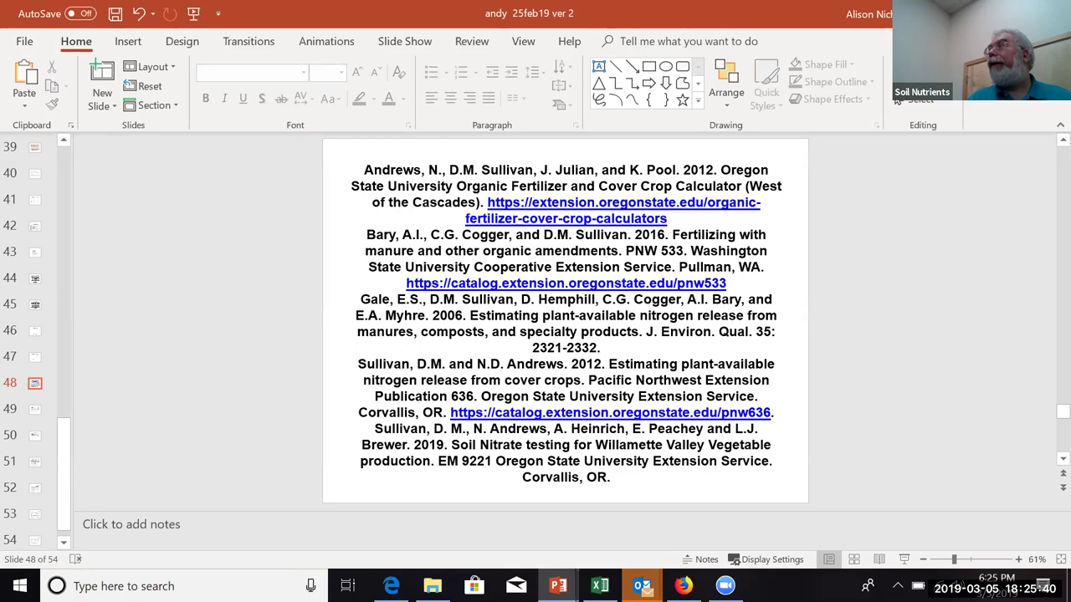
- Switch from the slide decks to the fertilizer calculator workbook in Excel and close the Outlook reminders window
key(alt+Tab)
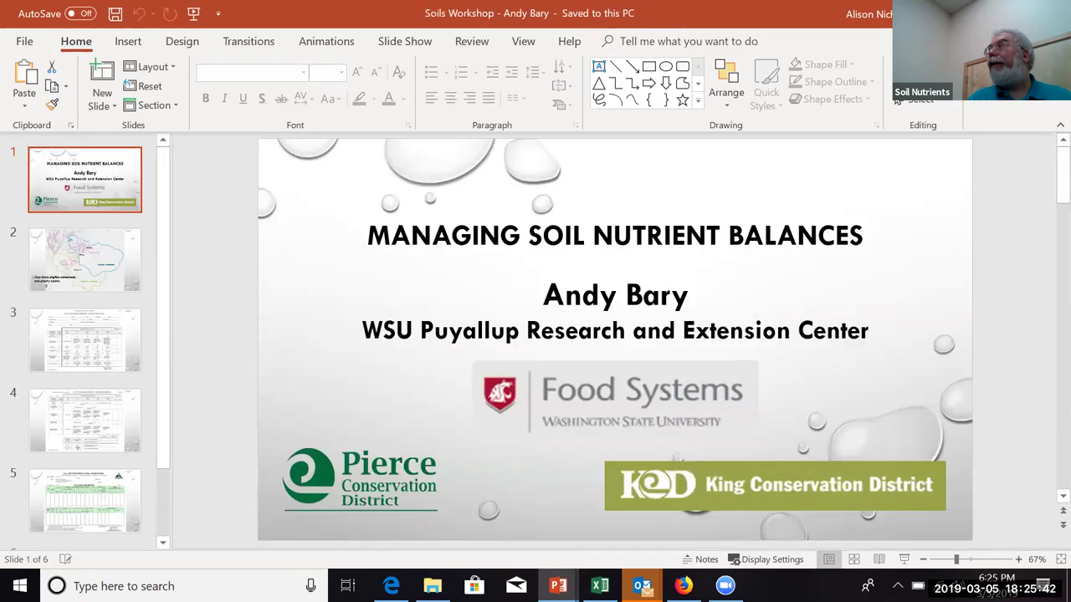
key(alt+Tab)
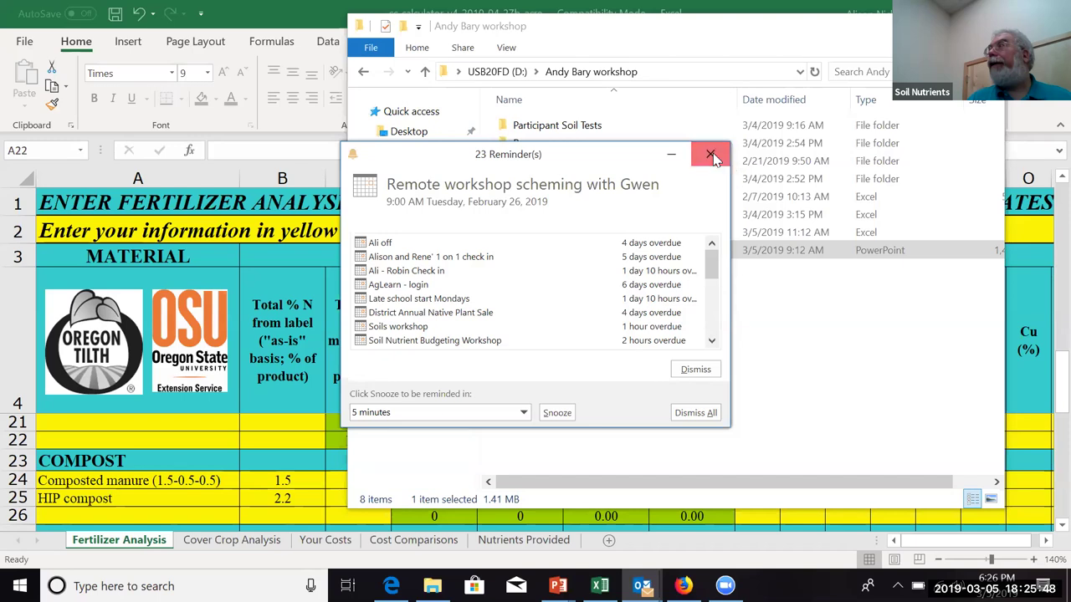
click(712, 155)
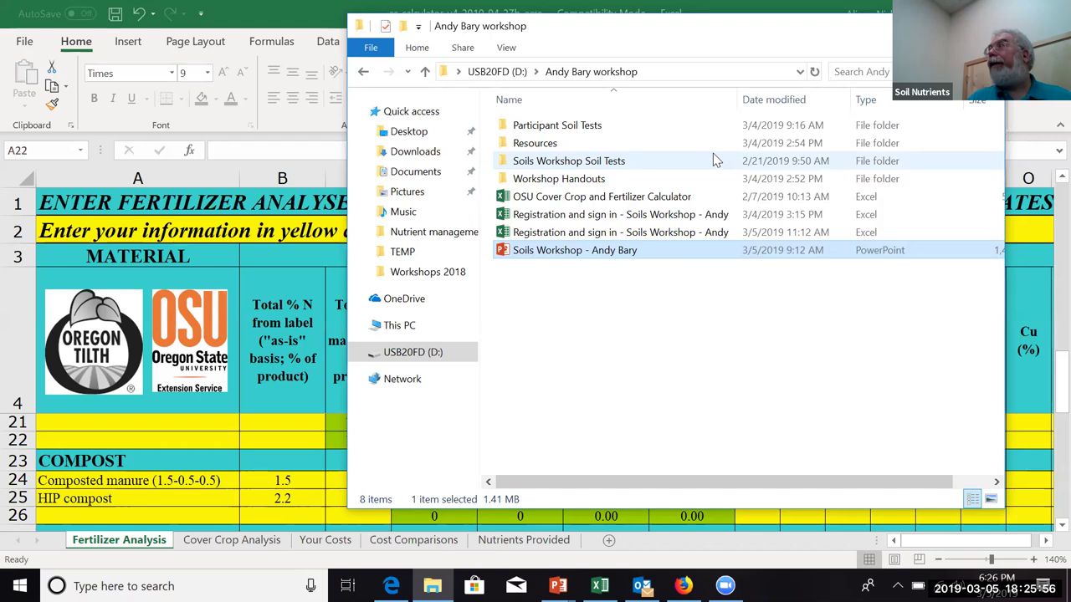
double_click(638, 216)
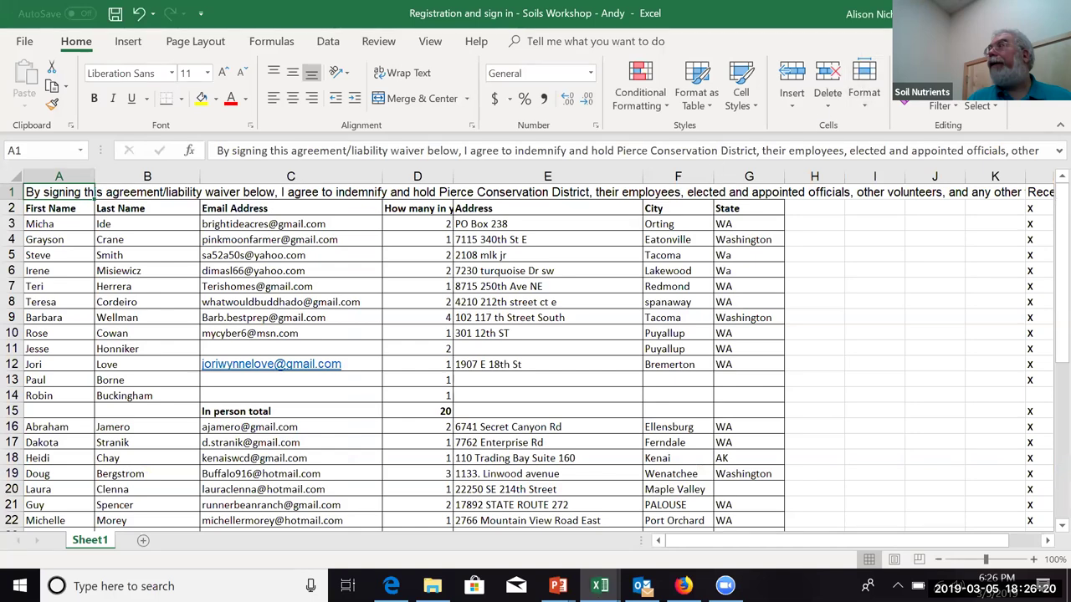
click(1049, 13)
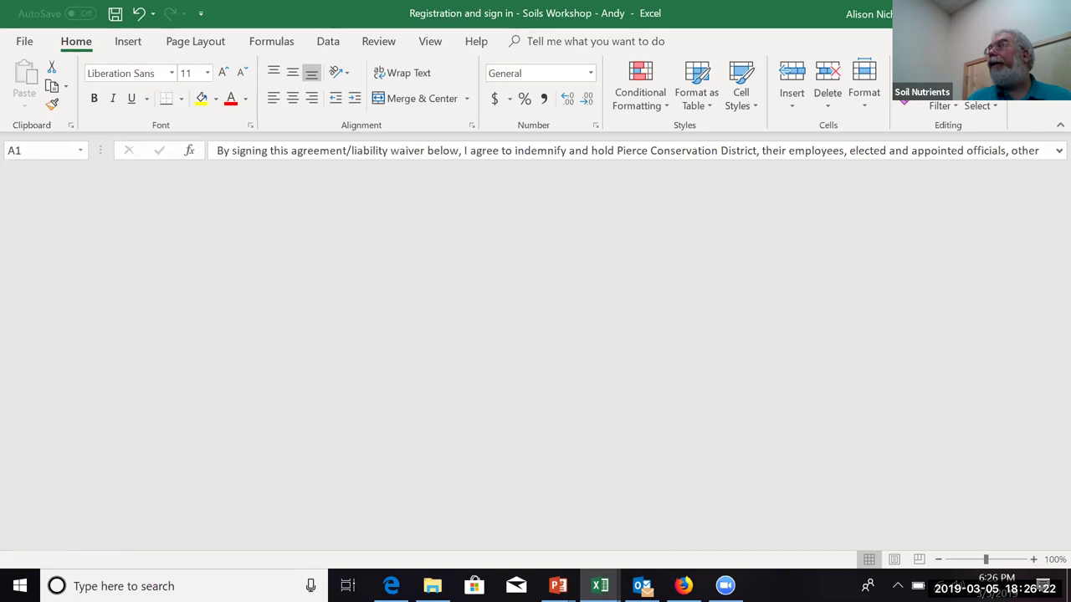
click(1048, 14)
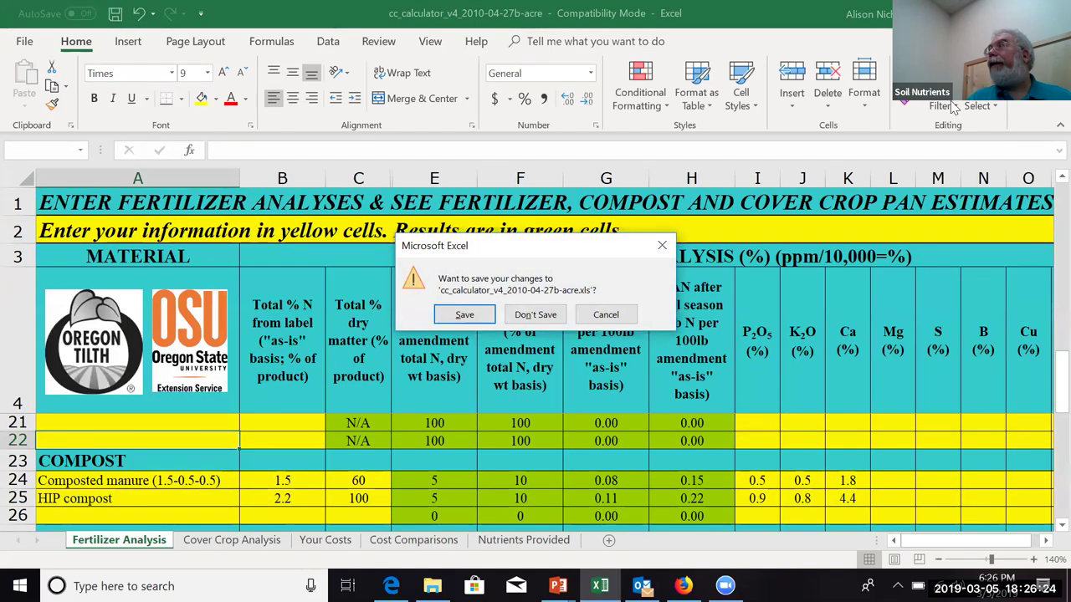
click(606, 314)
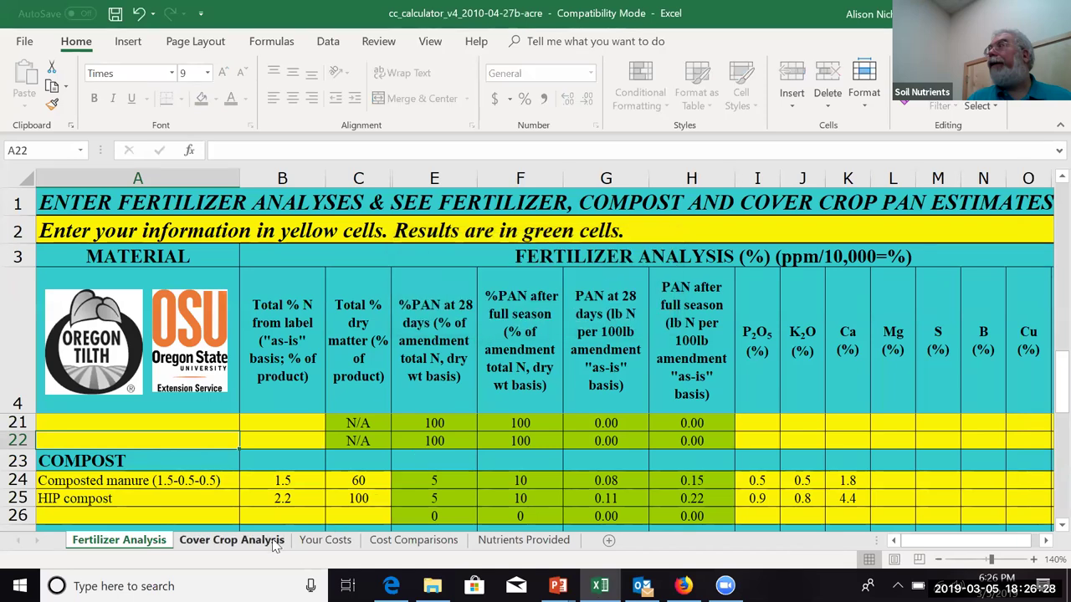
- View the Cover Crop Analysis sheet briefly, and return to the organic fertilizers at the start of the Fertilizer Analysis sheet
click(243, 541)
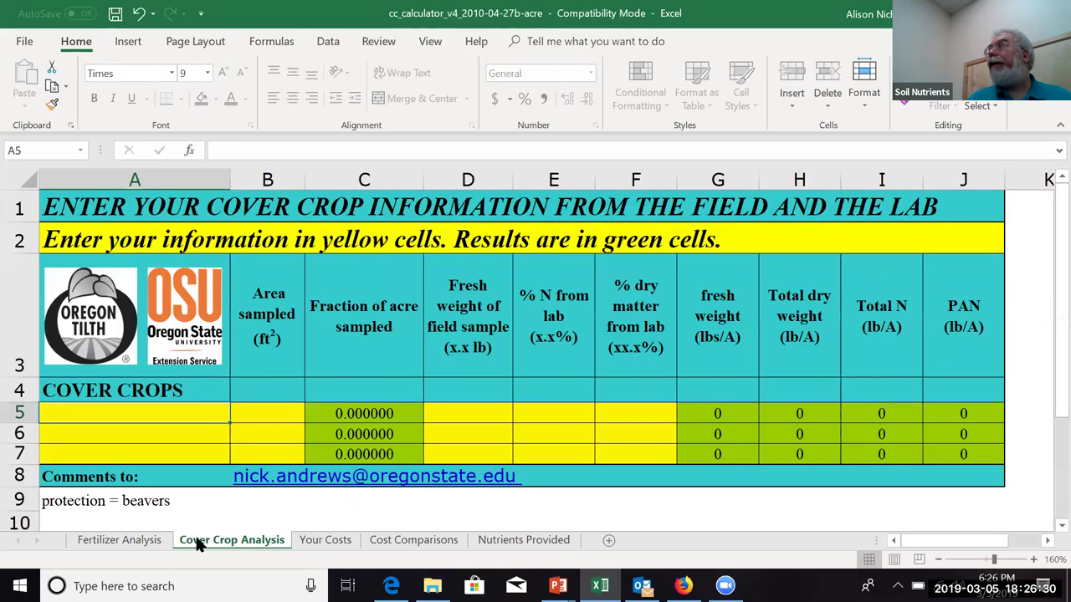
click(153, 543)
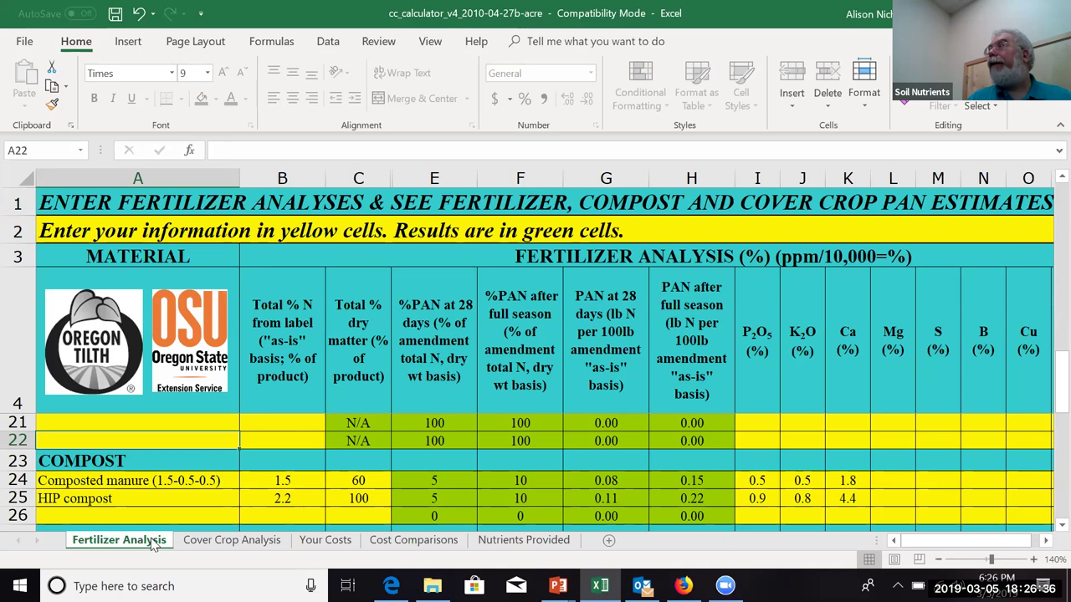
scroll(153, 544, up, 2)
scroll(153, 545, up, 4)
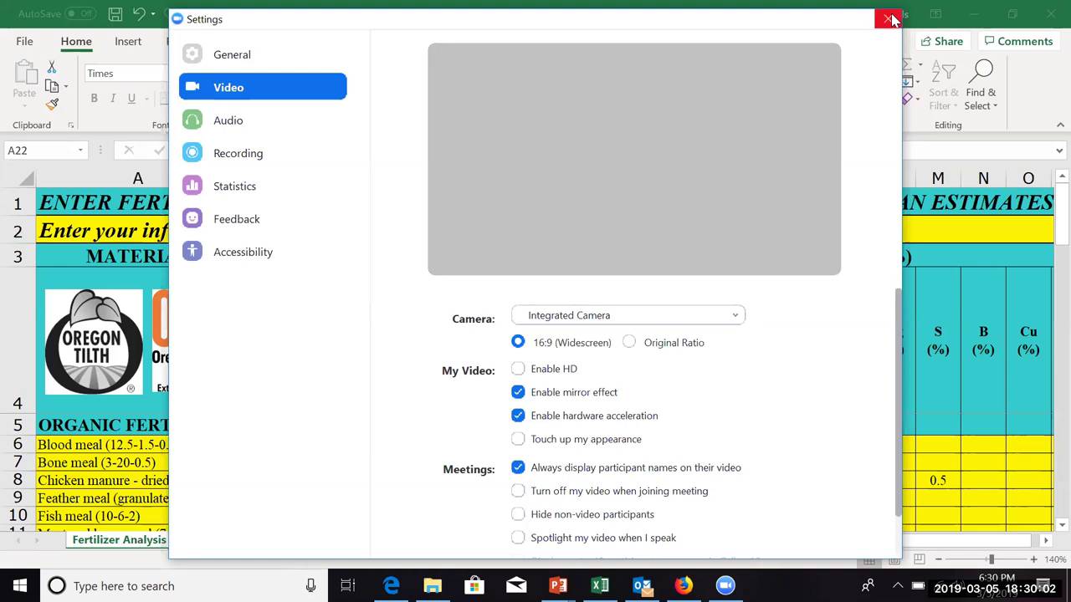
- Close the Zoom video settings and bring up the meeting controls
click(890, 18)
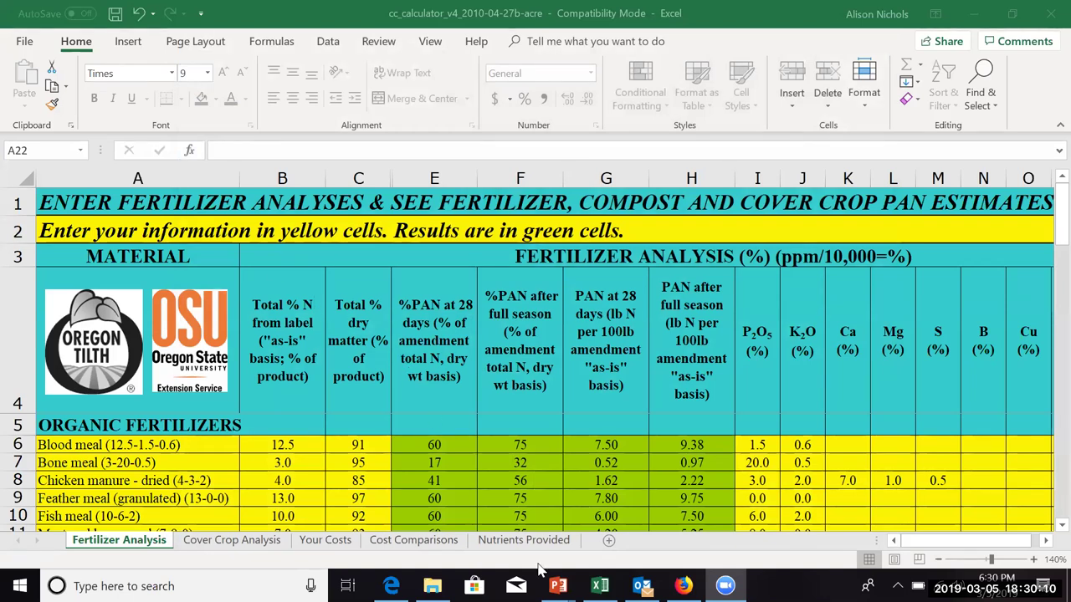
mouse_move(726, 586)
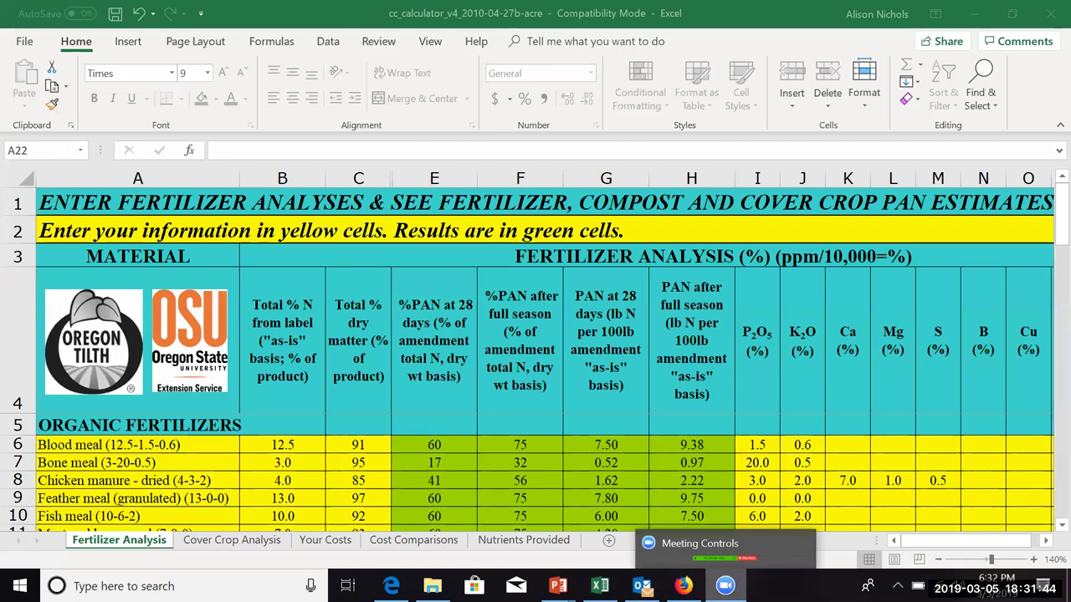
click(683, 546)
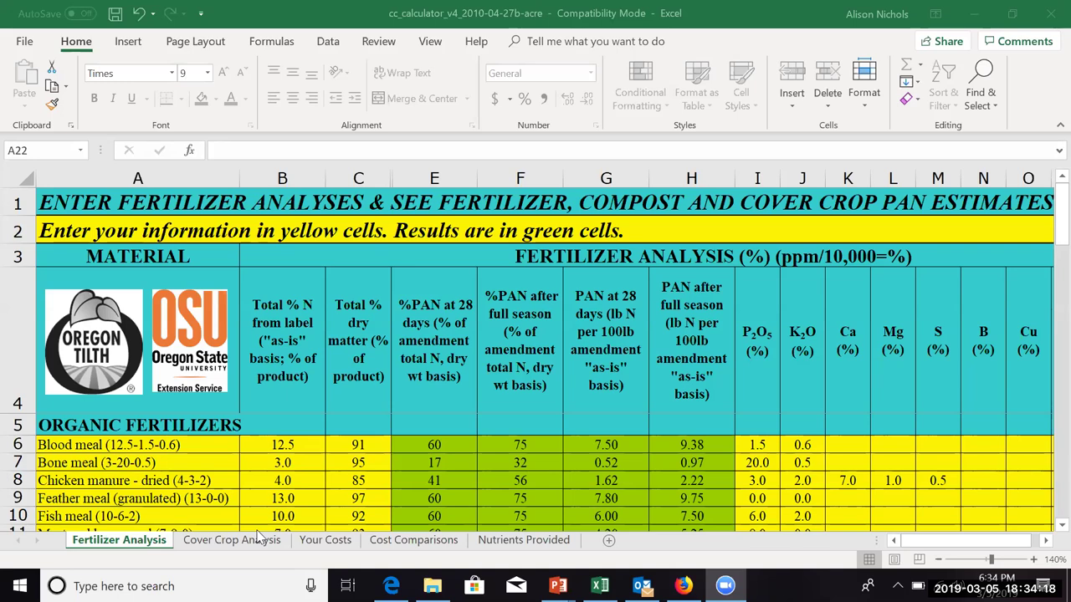
- Examine the organic fertilizer materials listed on the Fertilizer Analysis sheet, starting from blood meal
click(109, 444)
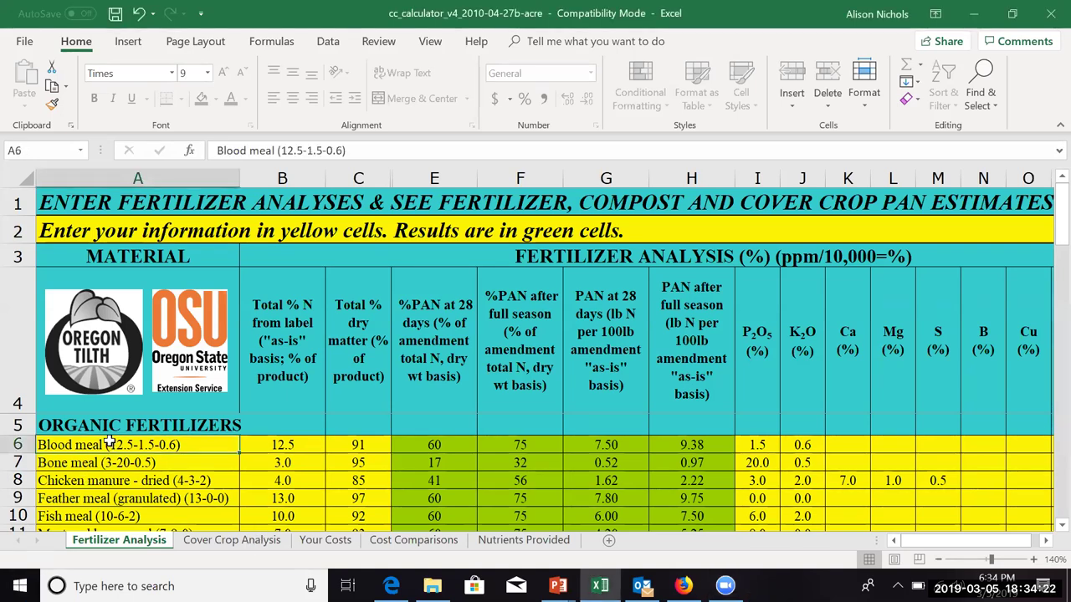
key(Down)
key(Down)
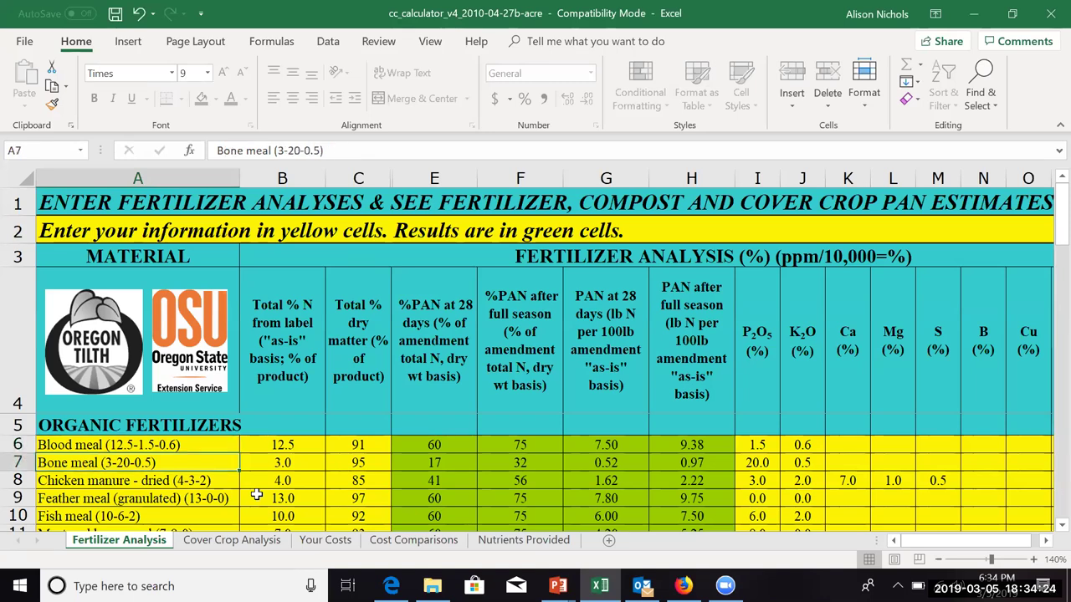
key(Down)
key(Down)
key(Down)
key(Down)
key(Down)
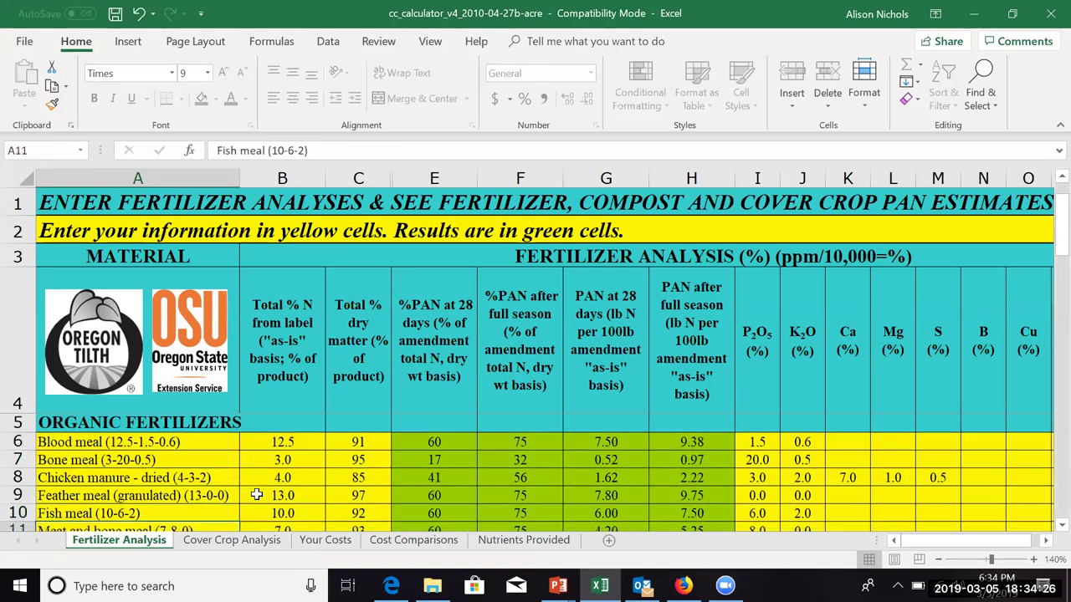
key(Up)
key(Up)
key(Up)
- Examine the total % dry matter values of the organic fertilizers from fish meal back to blood meal
key(Right)
key(Right)
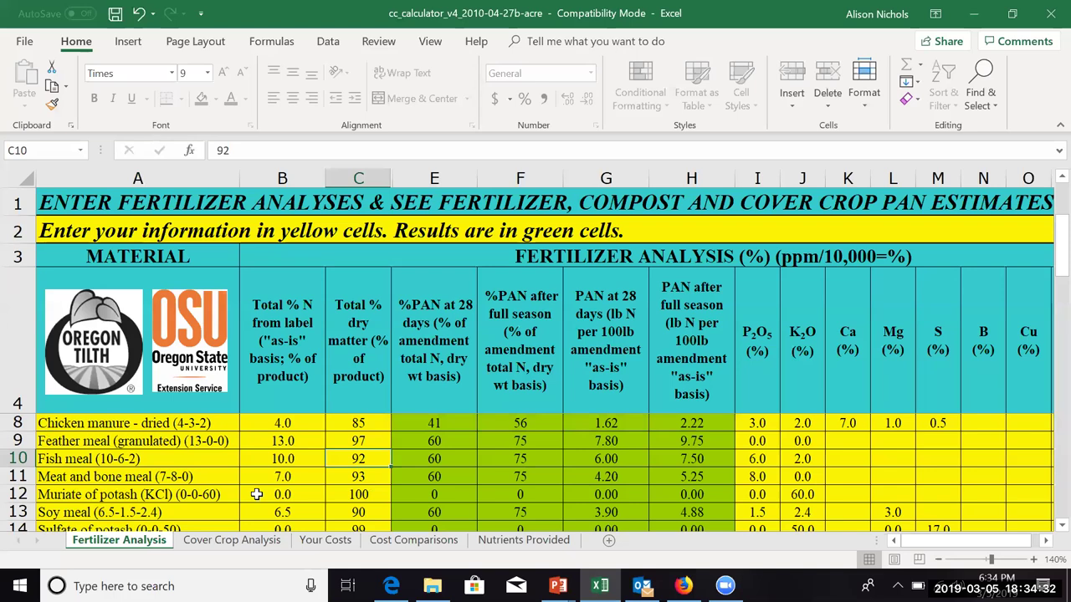
key(Up)
key(Up)
key(Up)
key(Up)
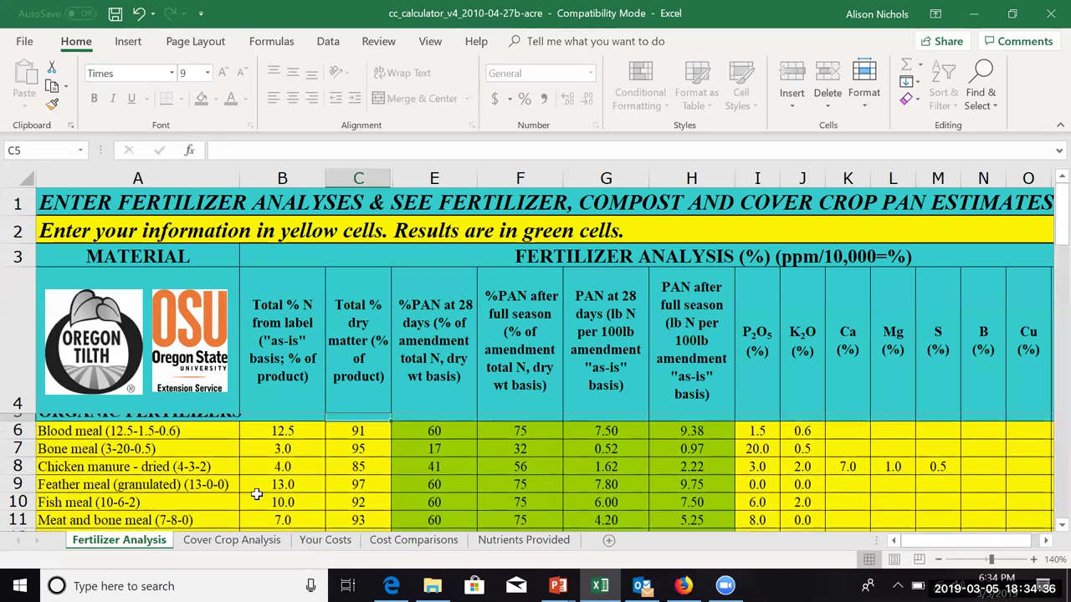
- Examine the PAN estimate columns and the P2O5, K2O, Ca and Mg columns for blood meal and bone meal
key(Right)
key(Right)
key(Right)
key(Right)
key(Right)
key(Right)
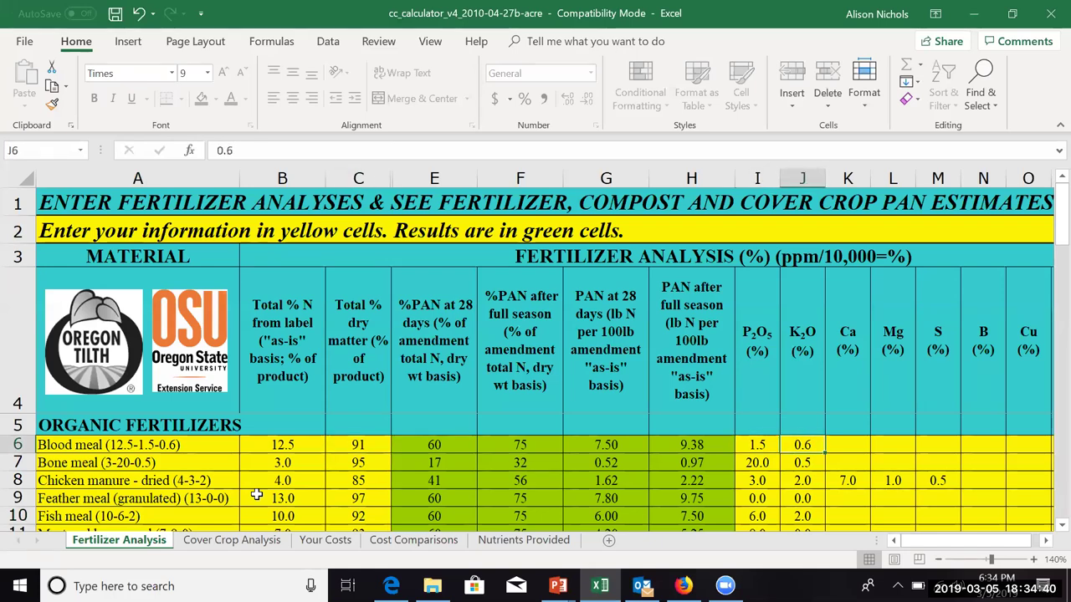
key(Down)
key(Right)
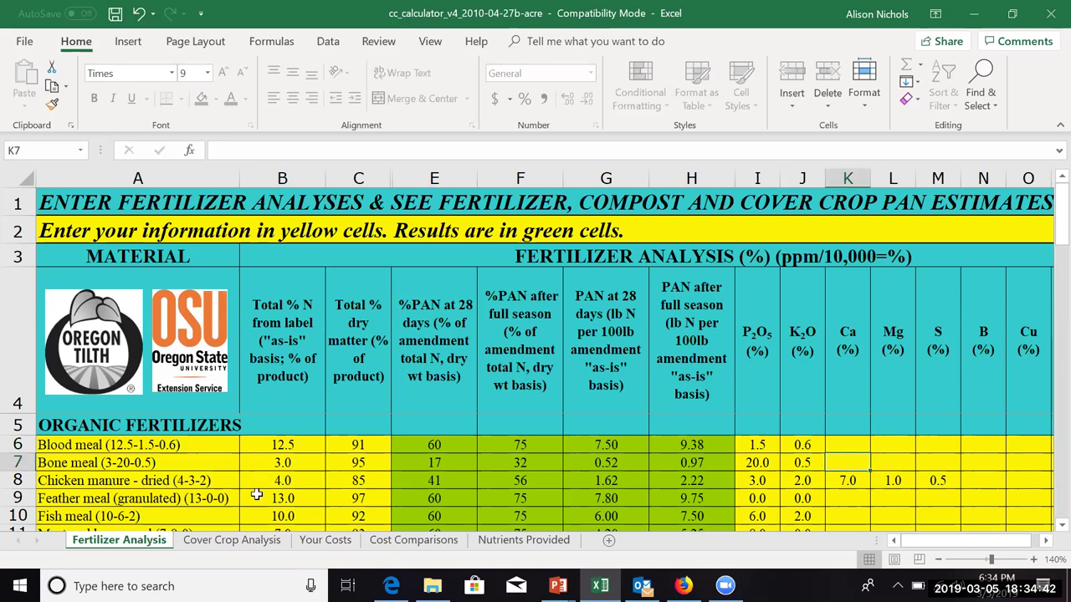
key(Right)
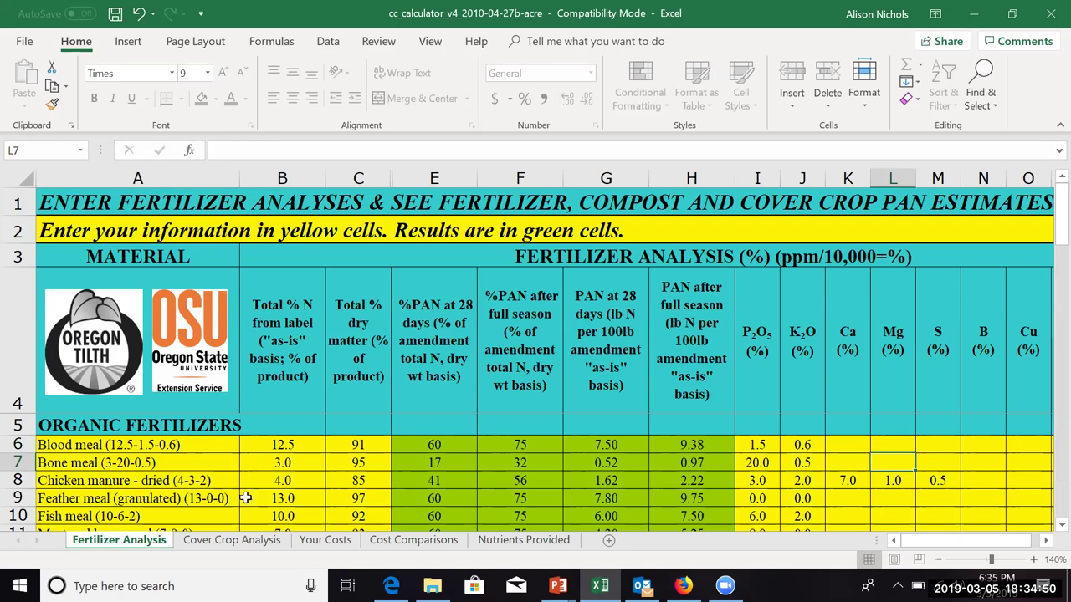
- Examine the Mg column from the organic fertilizers down through the synthetic fertilizers to the compost section
key(Down)
key(Down)
key(Down)
key(Down)
key(Down)
key(Down)
key(Down)
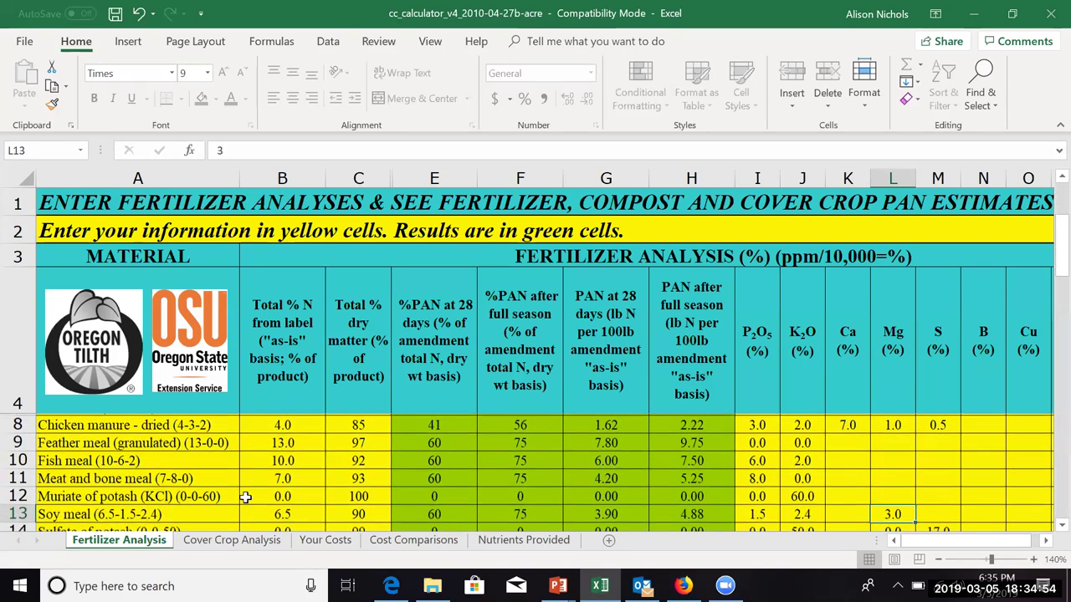
key(Down)
key(Down)
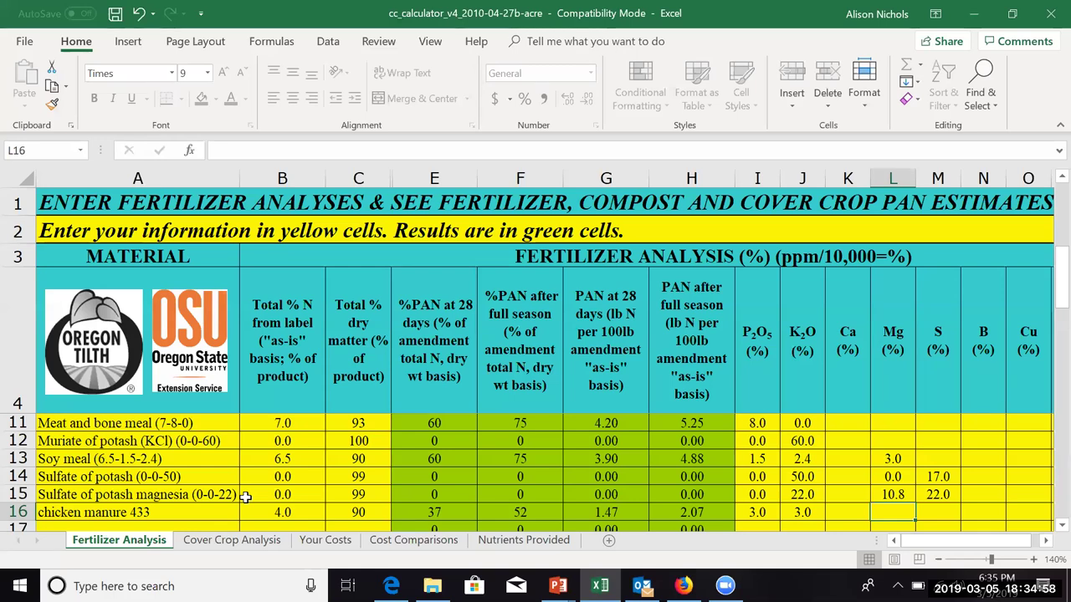
key(Down)
key(Down)
key(Down)
key(Down)
key(Down)
key(Down)
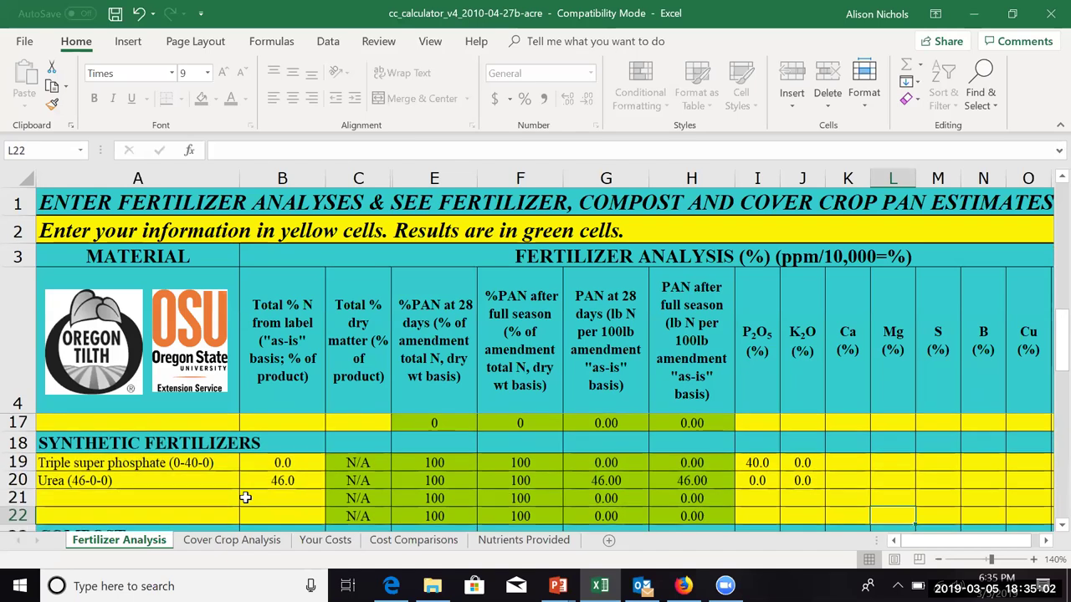
key(Down)
key(Down)
key(Down)
- Examine the S column from blood meal down through the synthetic fertilizers to HIP compost
key(Up)
key(Up)
key(Up)
key(Up)
key(Up)
key(Up)
key(Up)
key(Up)
key(Up)
key(Up)
key(Up)
key(Up)
key(Up)
key(Up)
key(Up)
key(Up)
key(Up)
key(Up)
key(Up)
key(Up)
key(Right)
key(Down)
key(Down)
key(Down)
key(Down)
key(Down)
key(Down)
key(Down)
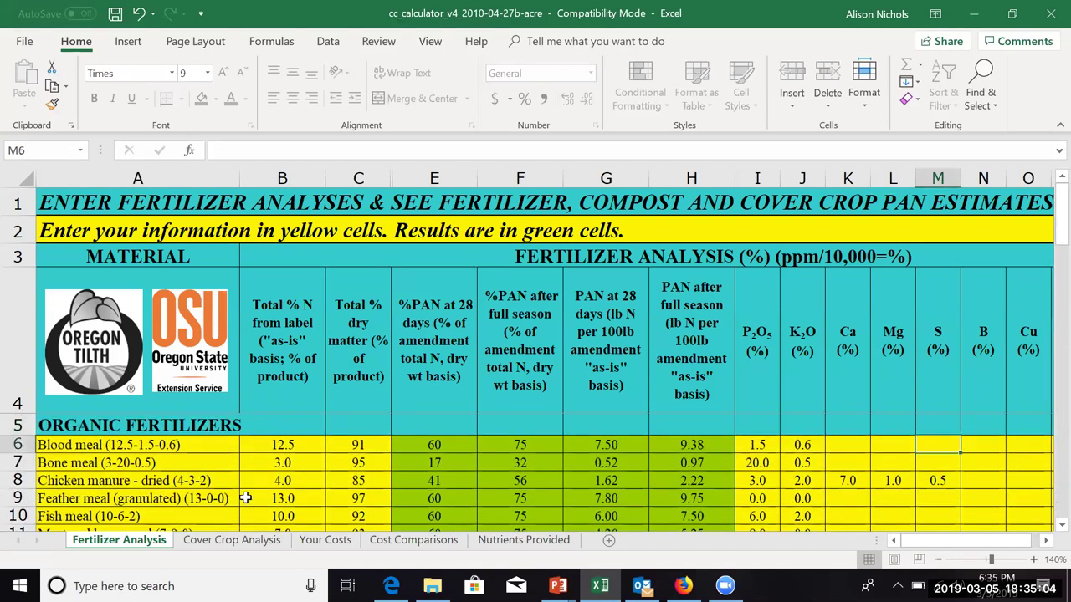
key(Down)
key(Down)
key(Down)
key(Down)
key(Down)
key(Down)
key(Down)
key(Down)
key(Down)
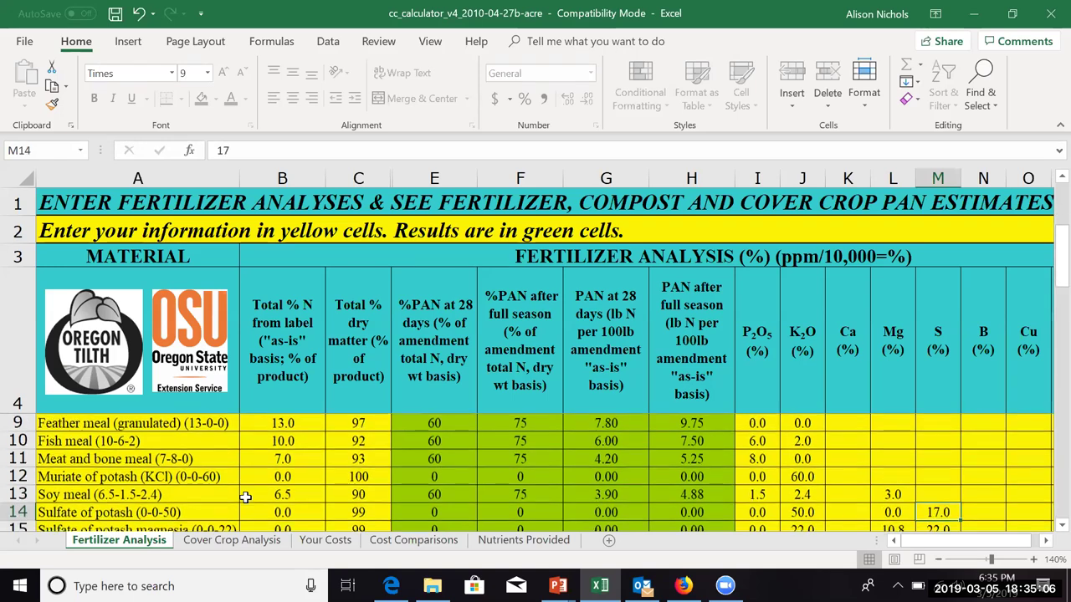
key(Down)
key(Down)
key(Down)
key(Down)
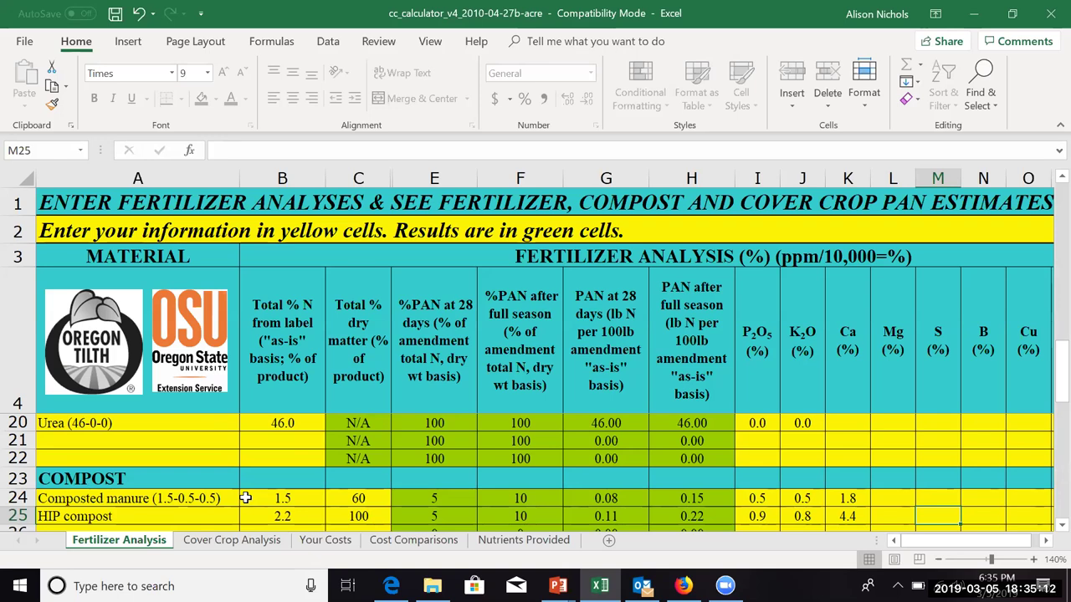
- Review the Cover Crop Analysis and Your Costs sheets, and look through the full material list on Cost Comparisons
click(224, 542)
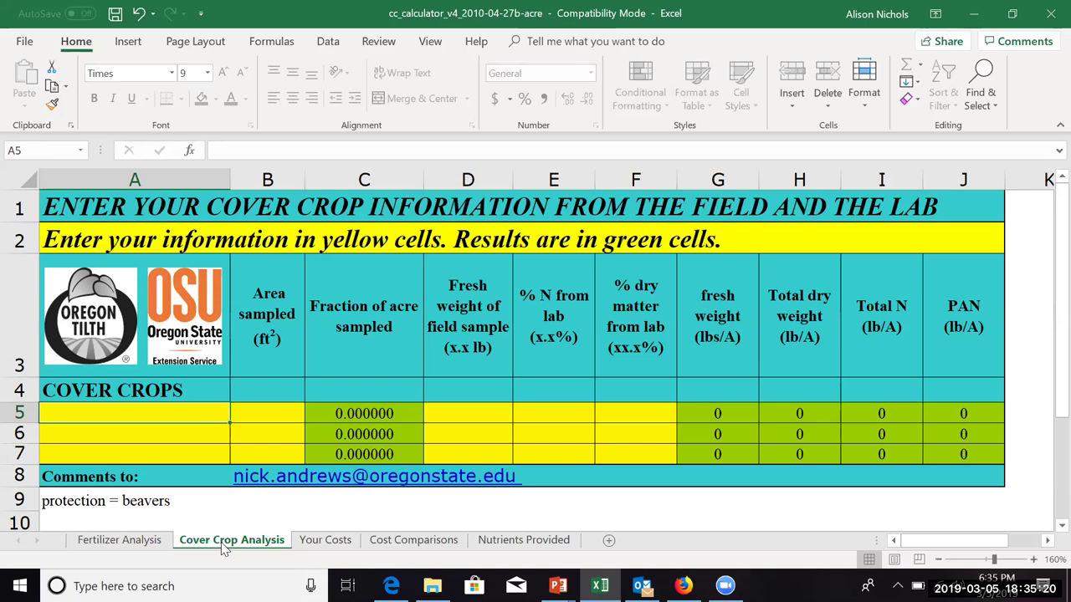
click(333, 541)
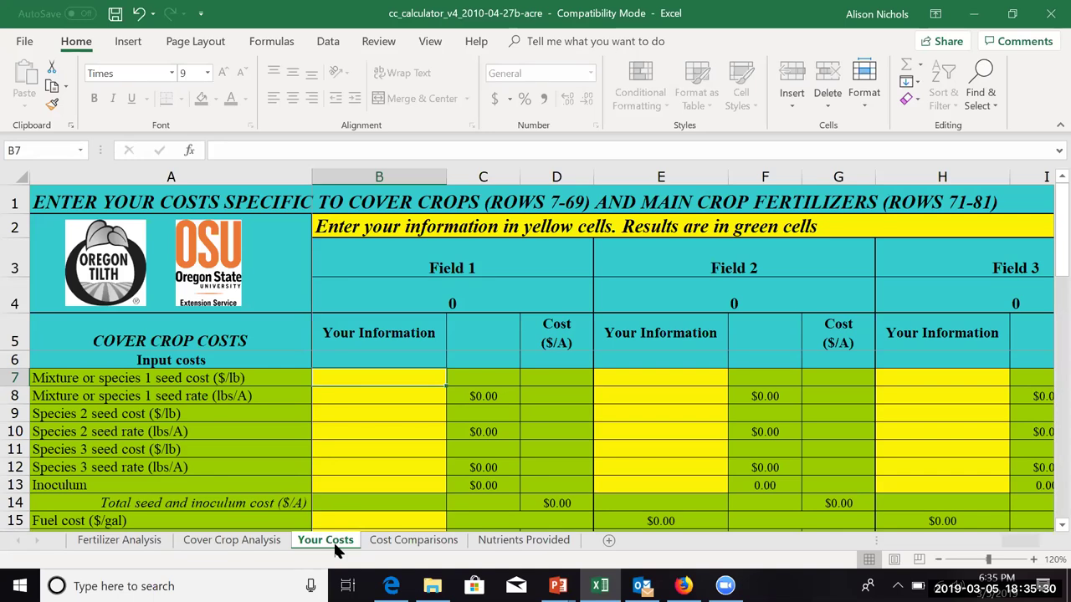
click(410, 542)
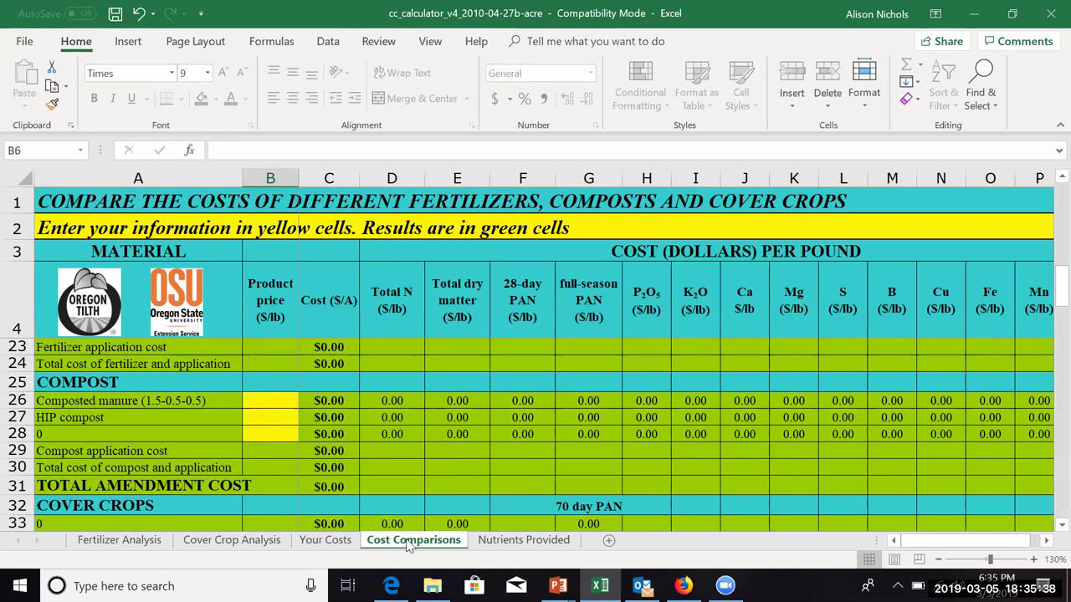
scroll(410, 544, down, 4)
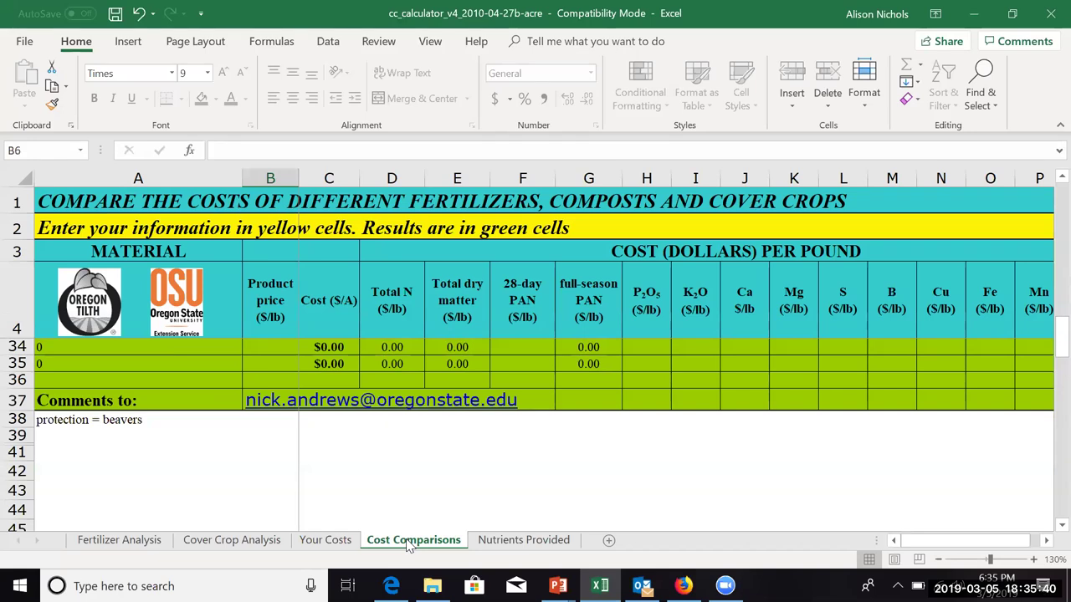
scroll(409, 544, up, 4)
scroll(409, 544, up, 6)
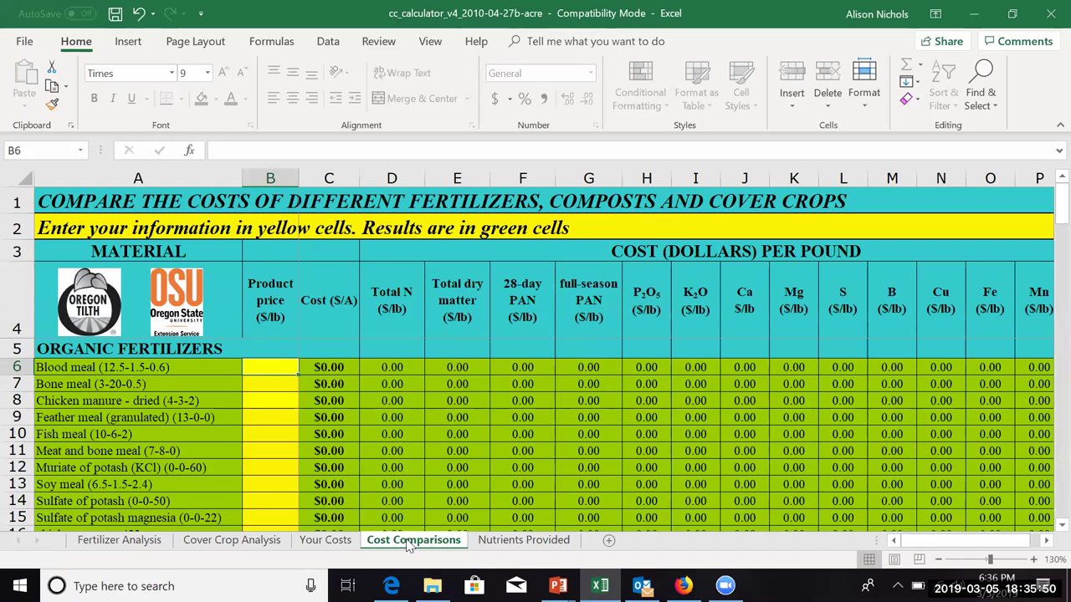
- View the Nutrients Provided sheet, and return to the organic fertilizers on the Fertilizer Analysis sheet
click(537, 548)
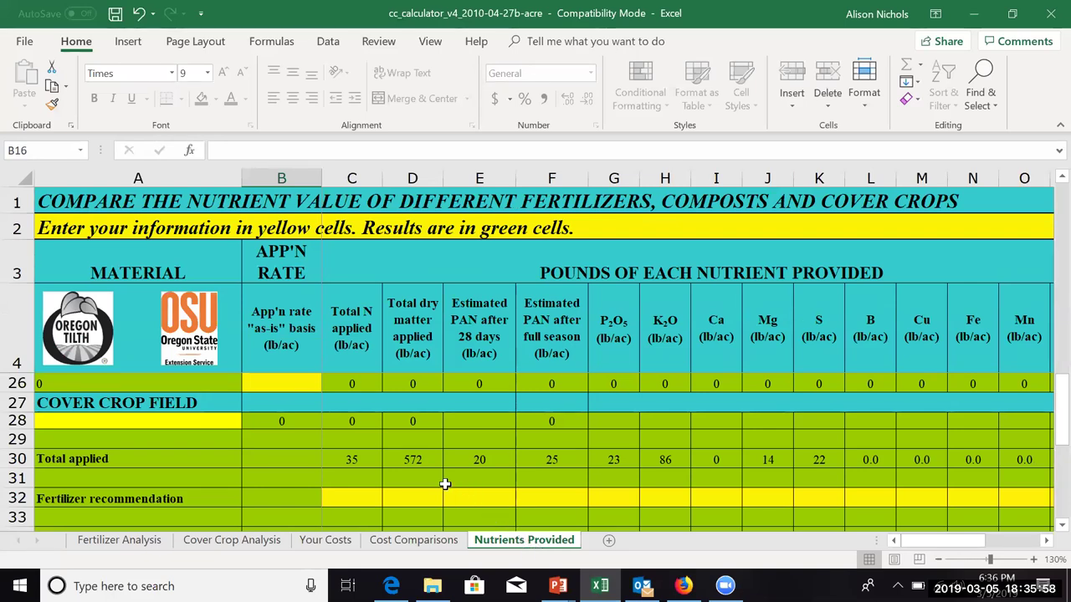
click(121, 545)
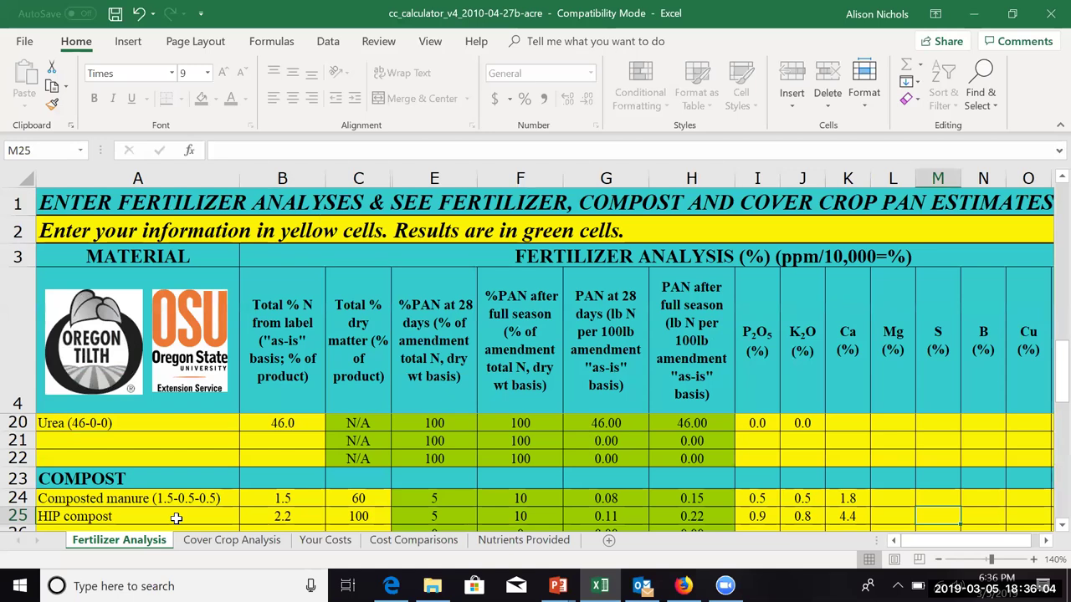
scroll(176, 519, up, 5)
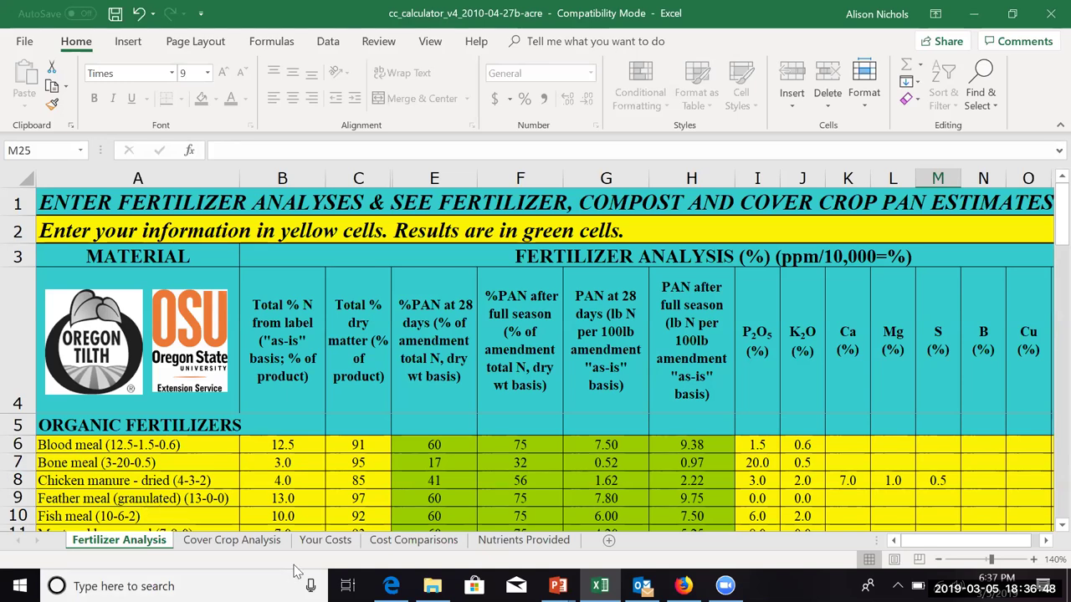
- Review the application rates for the organic fertilizers on Nutrients Provided, and view the Cost Comparisons and Your Costs sheets
click(527, 542)
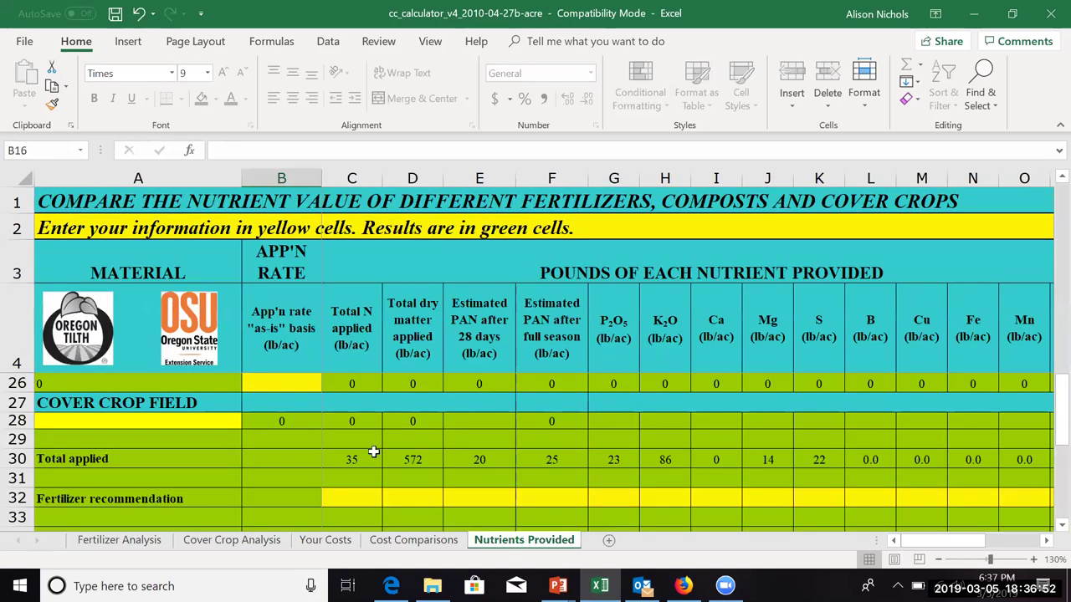
scroll(355, 431, up, 6)
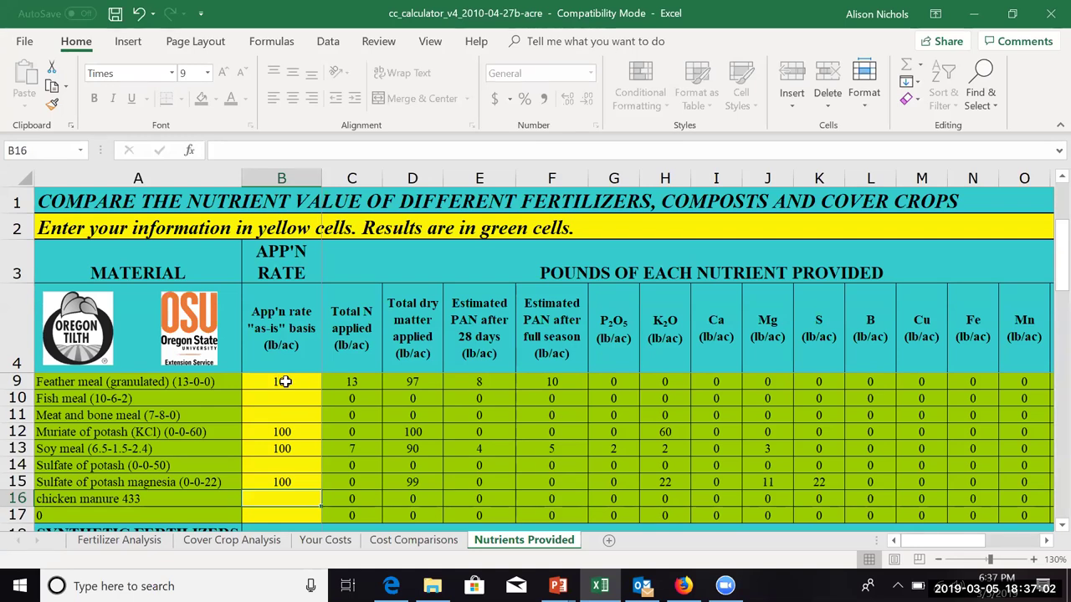
scroll(288, 382, up, 2)
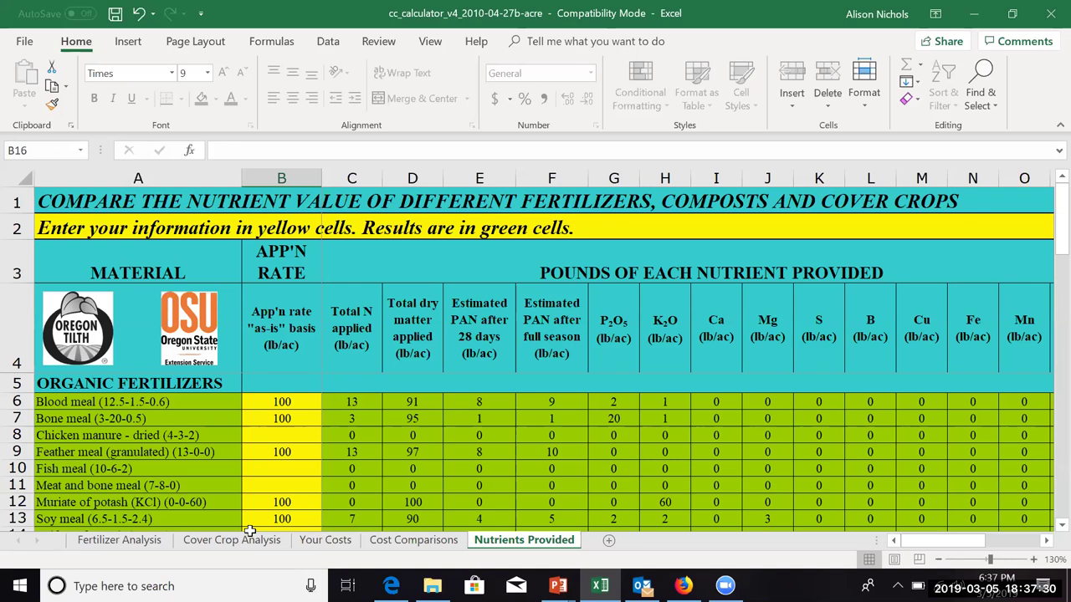
click(381, 542)
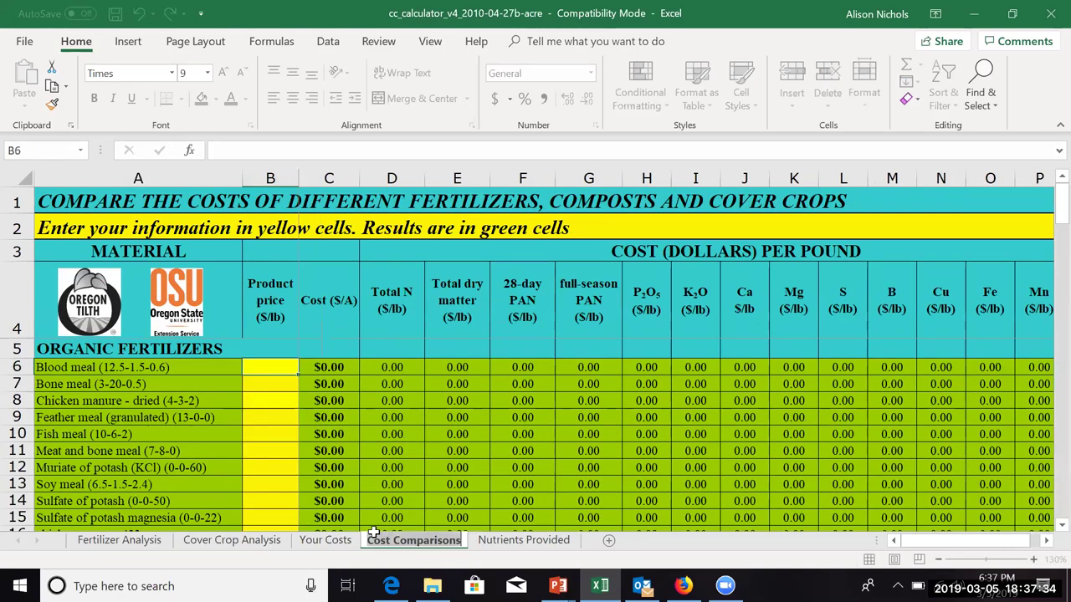
click(341, 543)
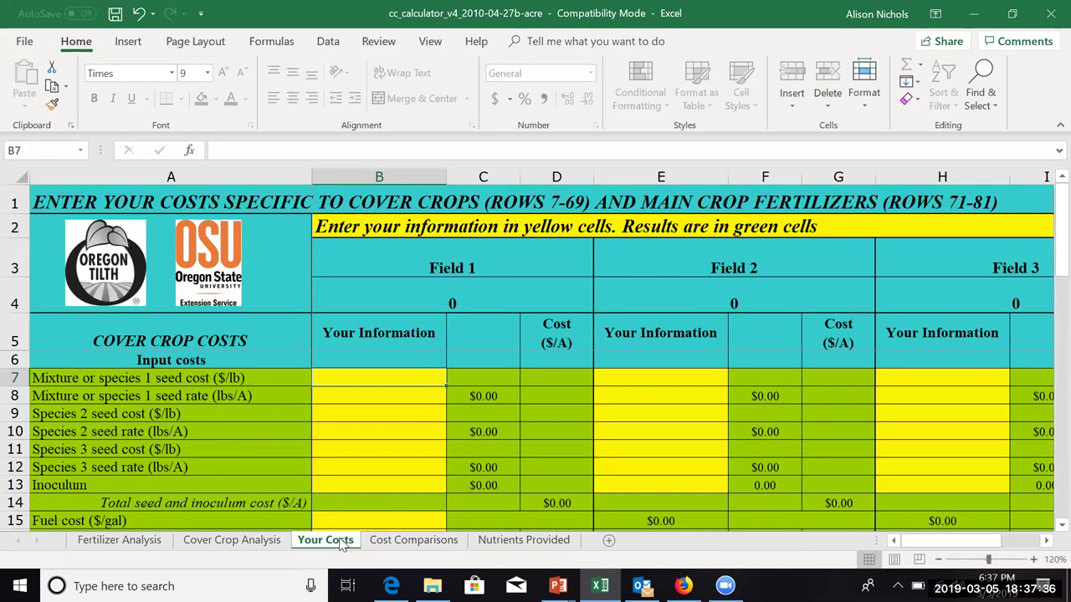
- On the Cost Comparisons sheet, set the product price per pound to 0.20 for blood meal and 0.34 for granulated feather meal
click(422, 542)
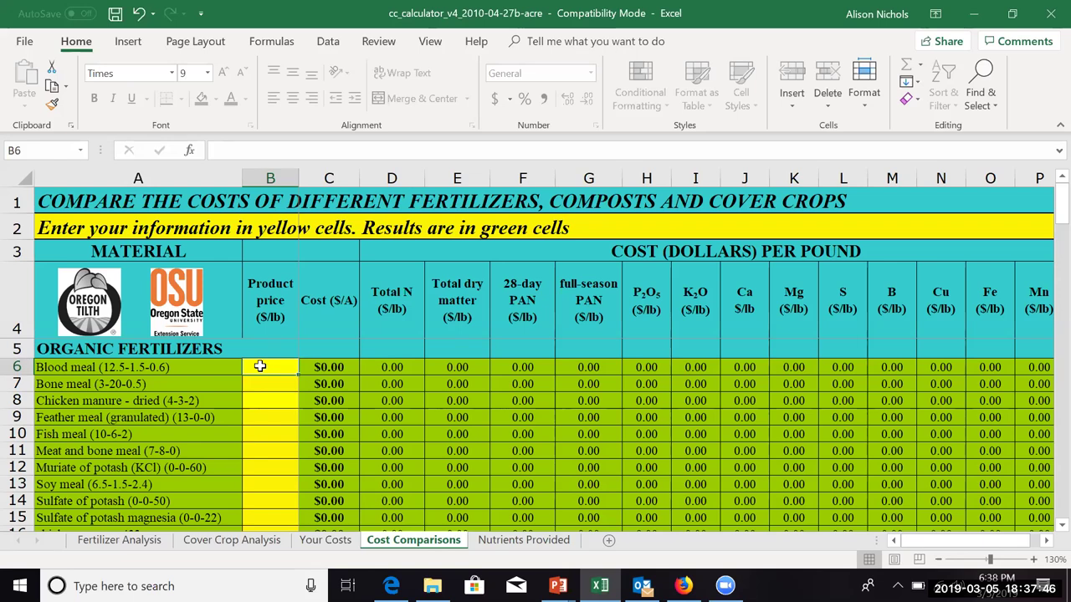
text(.20)
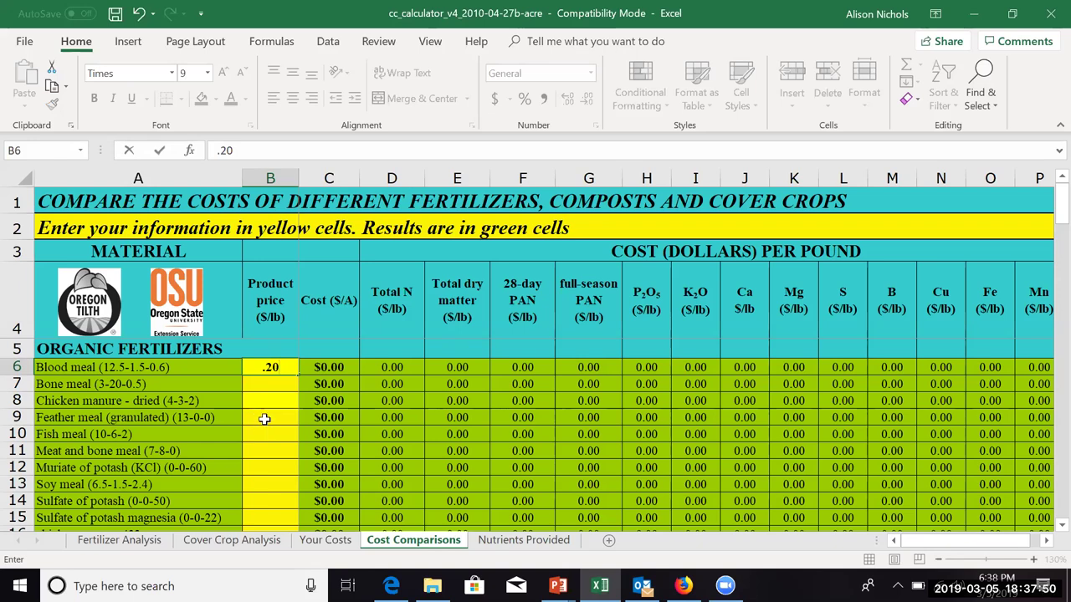
click(264, 419)
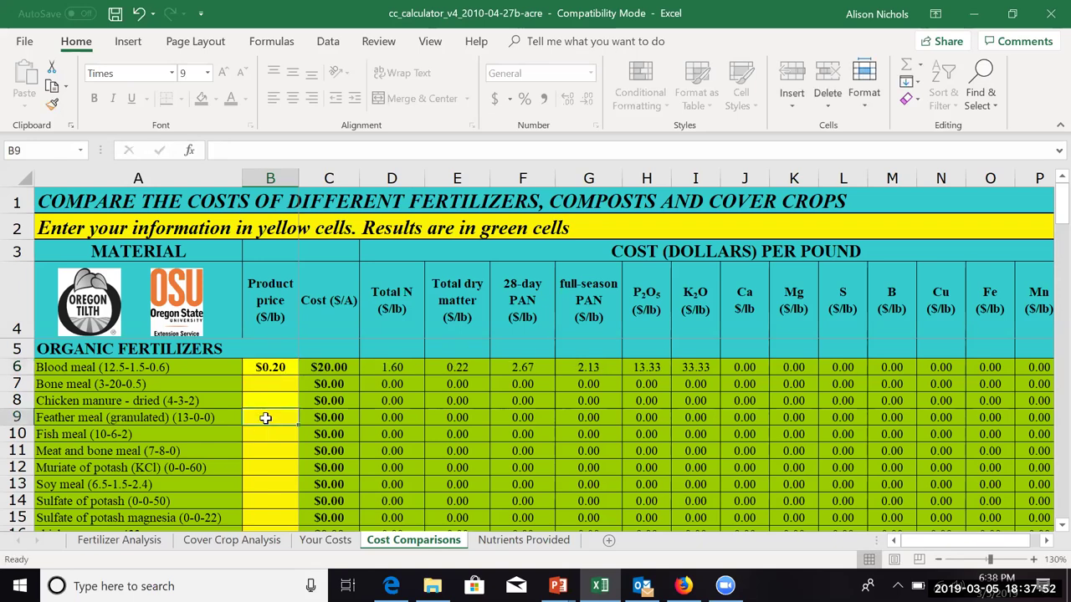
text(.34)
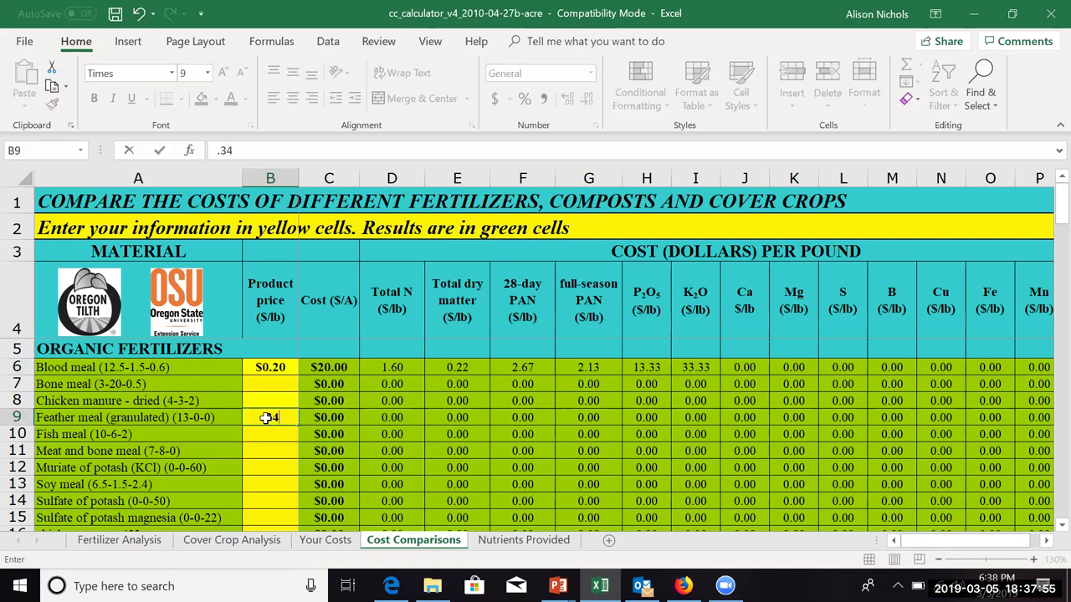
key(Return)
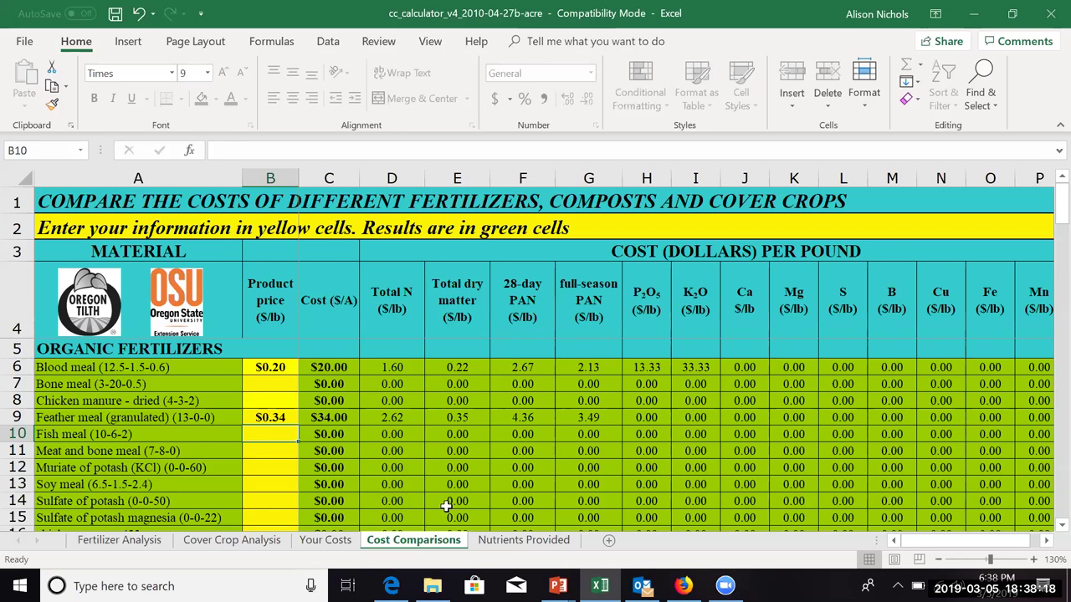
- Set the product price of dried chicken manure to 0.34 per pound
click(257, 403)
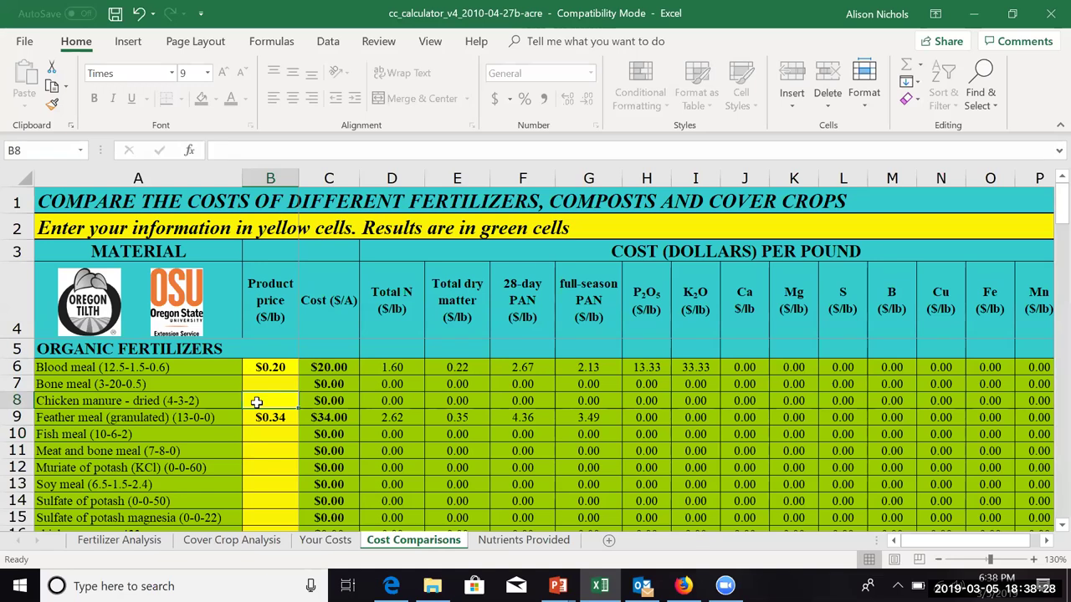
text(.34)
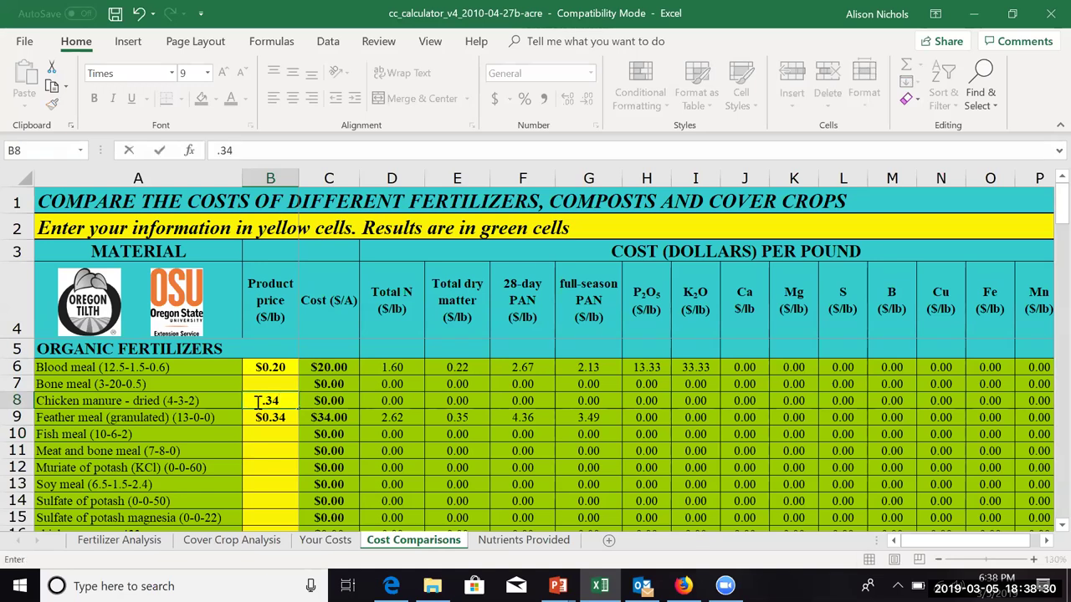
key(Return)
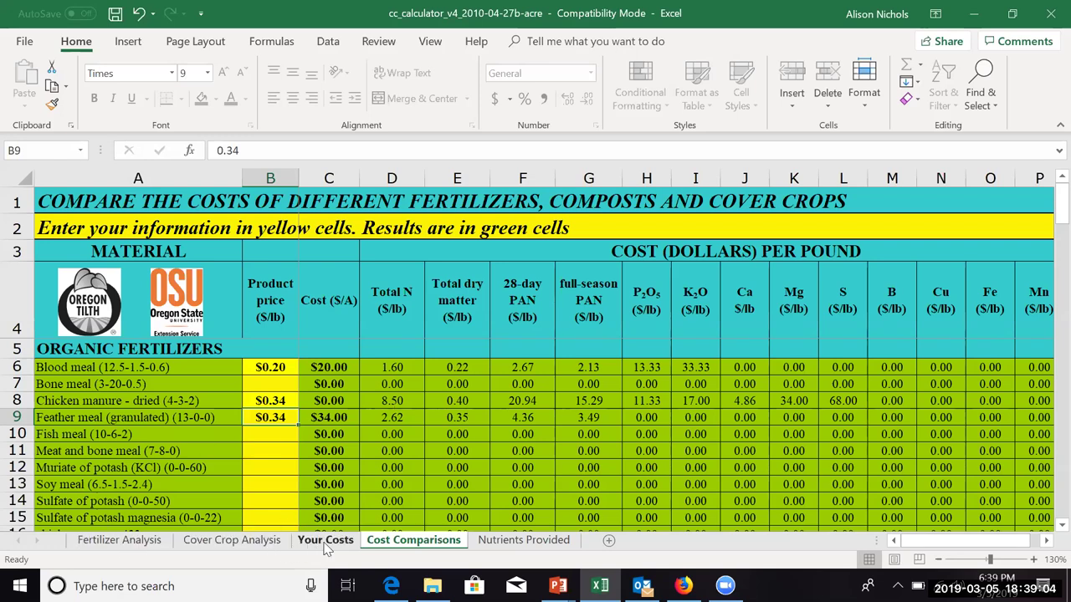
- On the Nutrients Provided sheet, set the dried chicken manure application rate to 100 lb/ac and clear the bone meal rate
click(495, 544)
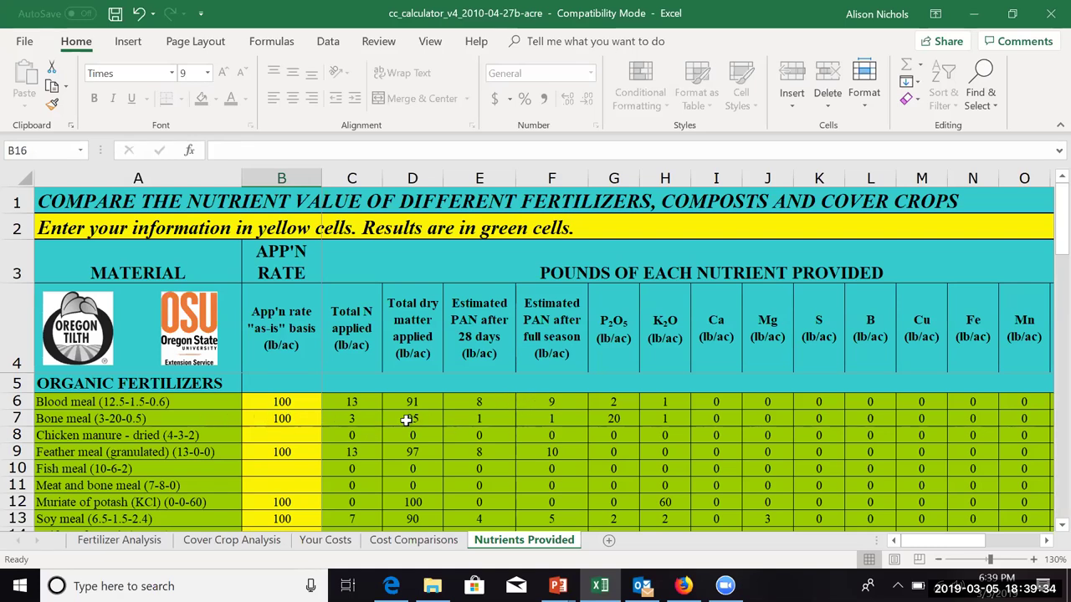
click(266, 434)
text(100)
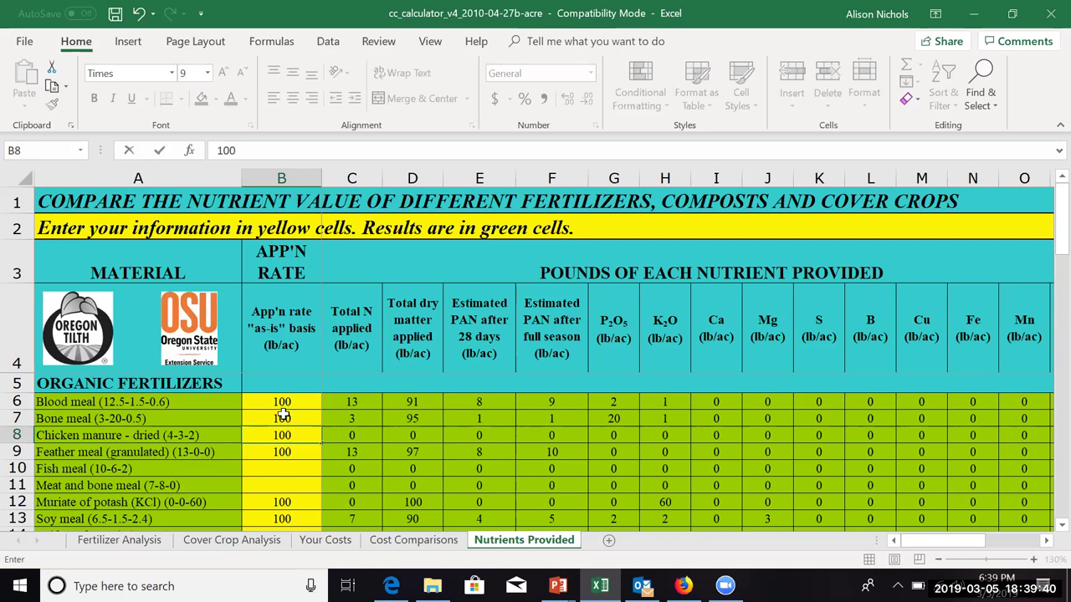
click(282, 420)
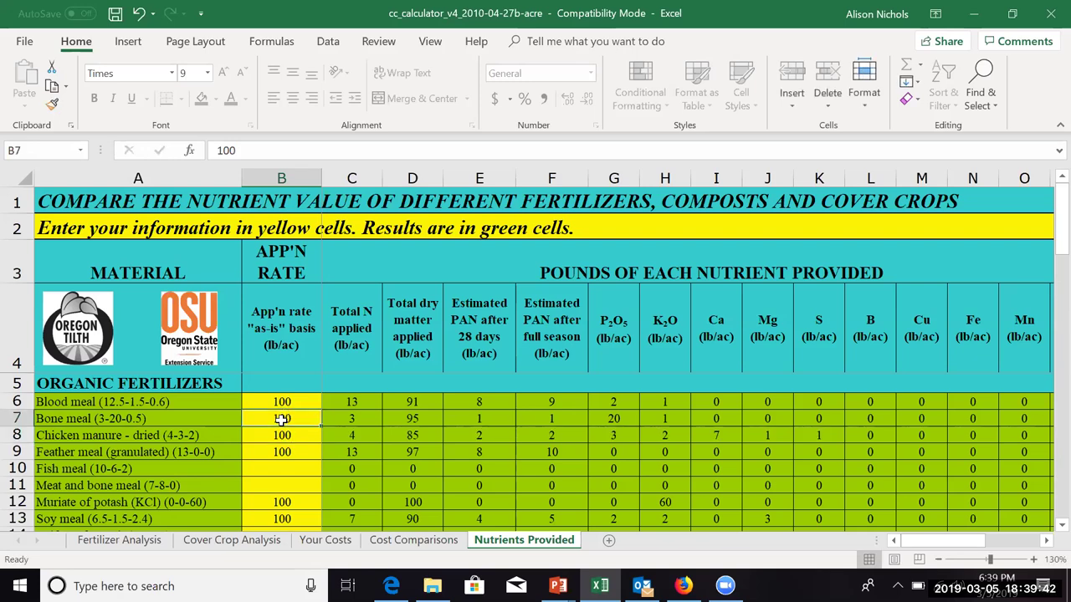
key(Delete)
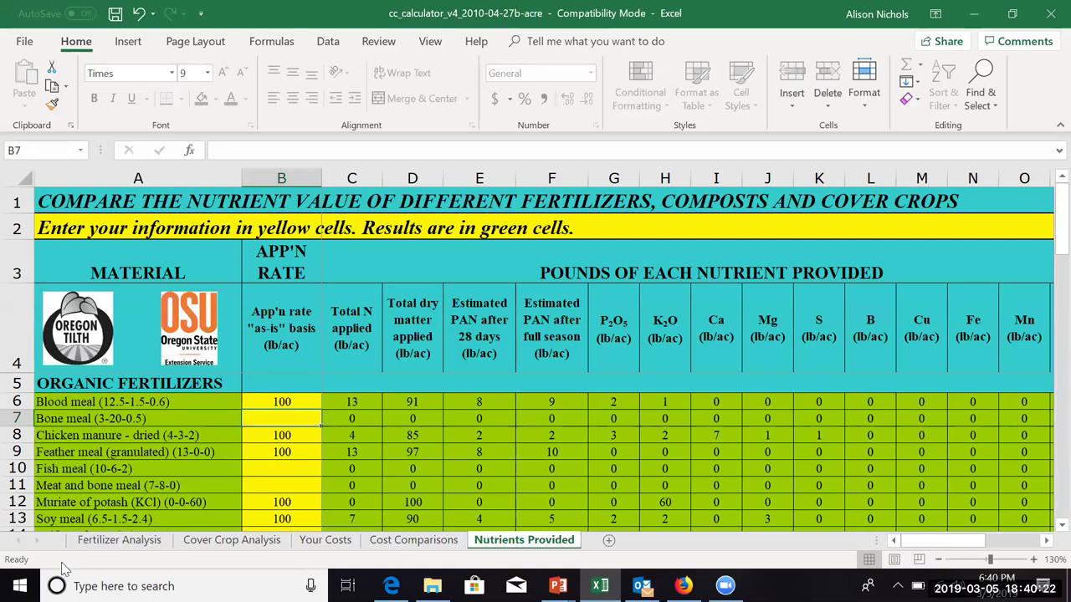
- Examine the B (%) column on Fertilizer Analysis from the organic fertilizers down through the compost section, and open the Cover Crop Analysis sheet
click(90, 544)
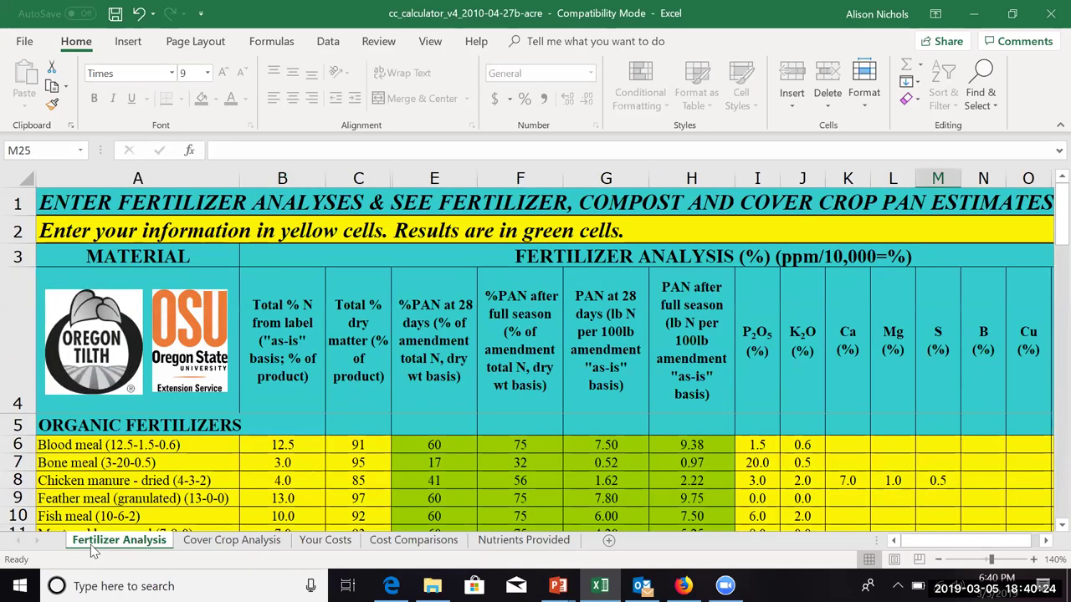
key(ctrl+Up)
key(Right)
key(ctrl+Up)
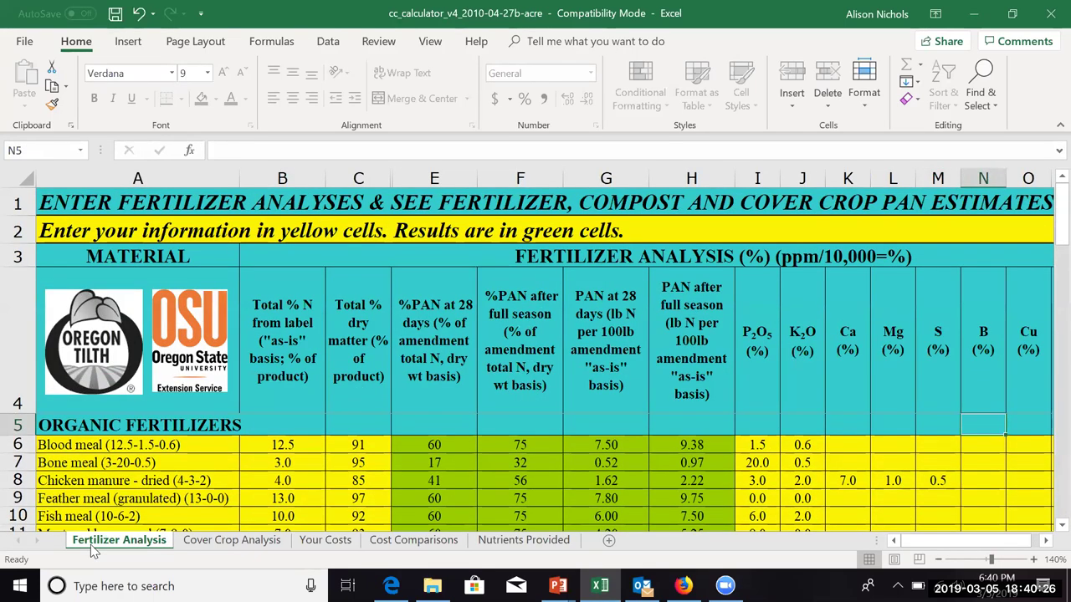
key(Down)
key(Down)
key(Down)
key(Down)
key(Down)
key(Down)
key(Down)
key(Down)
key(Down)
key(Down)
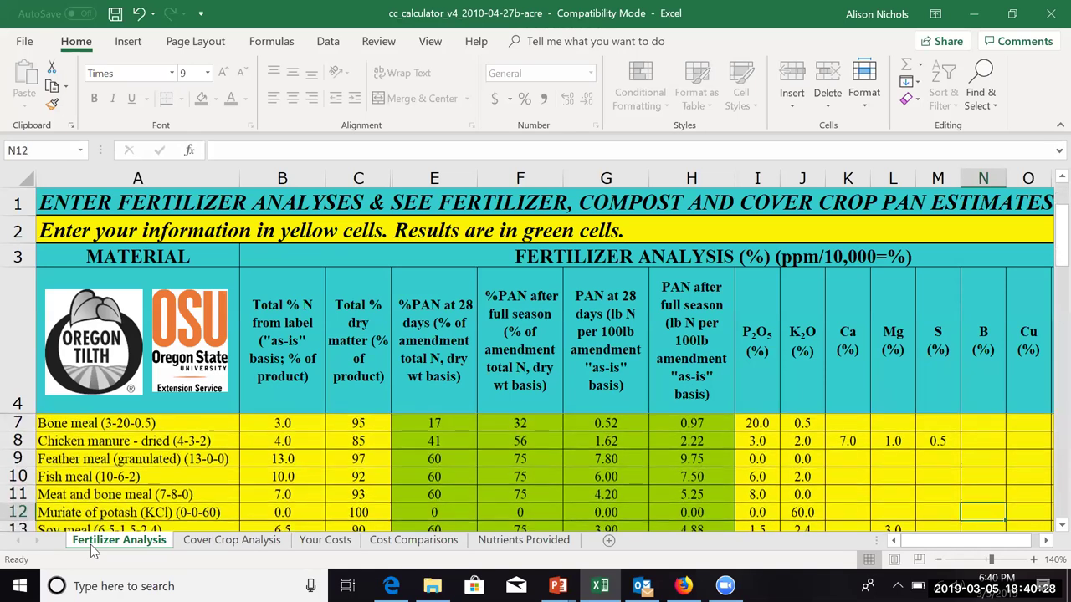
key(Down)
key(Down)
key(Down)
key(Down)
key(Down)
key(Down)
key(Down)
key(Down)
key(Down)
key(Down)
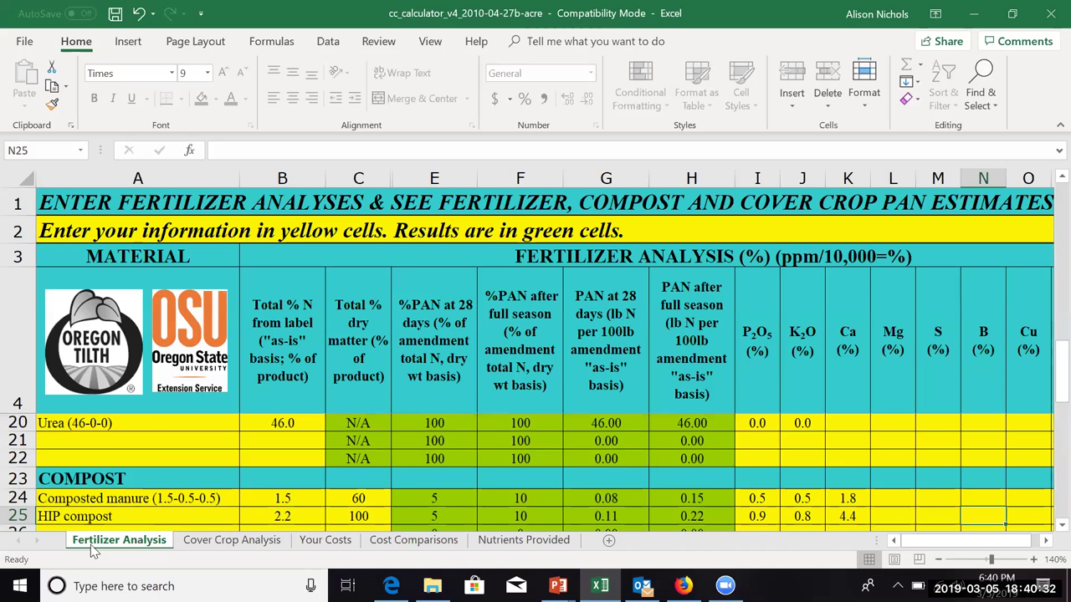
key(Down)
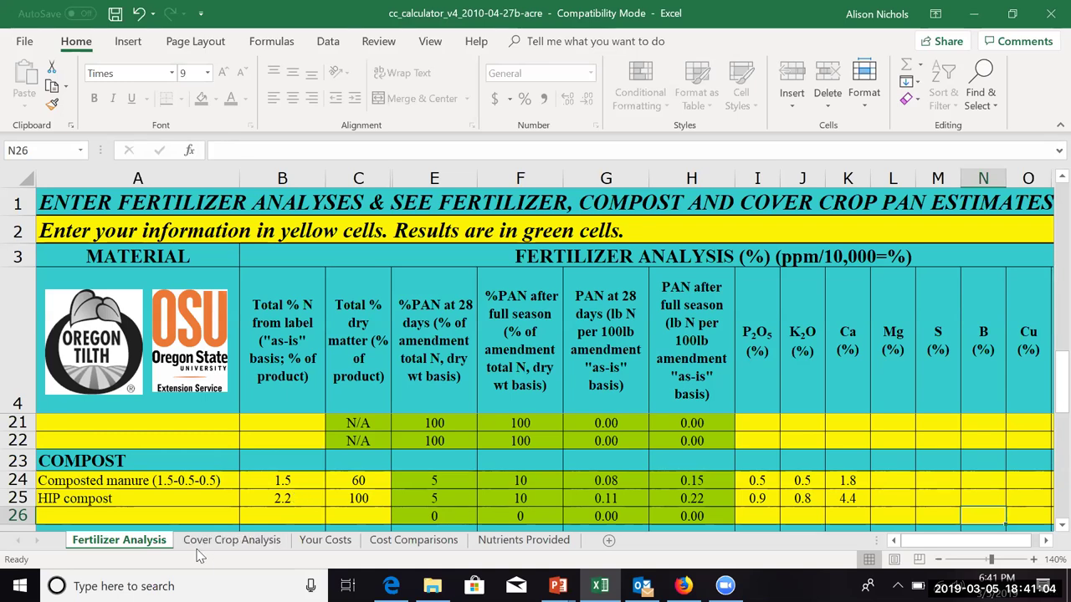
click(223, 540)
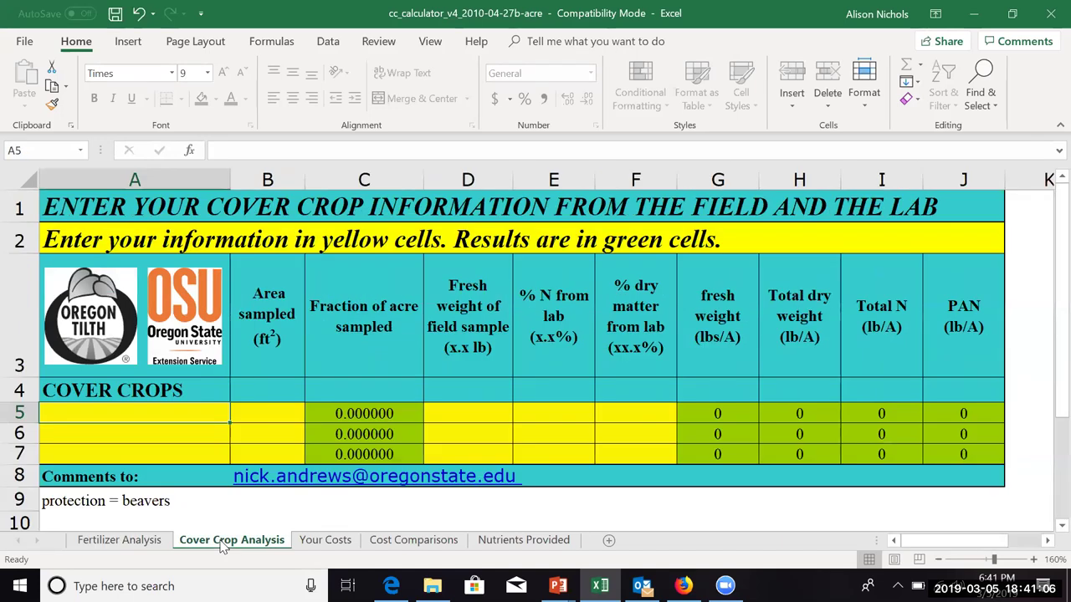